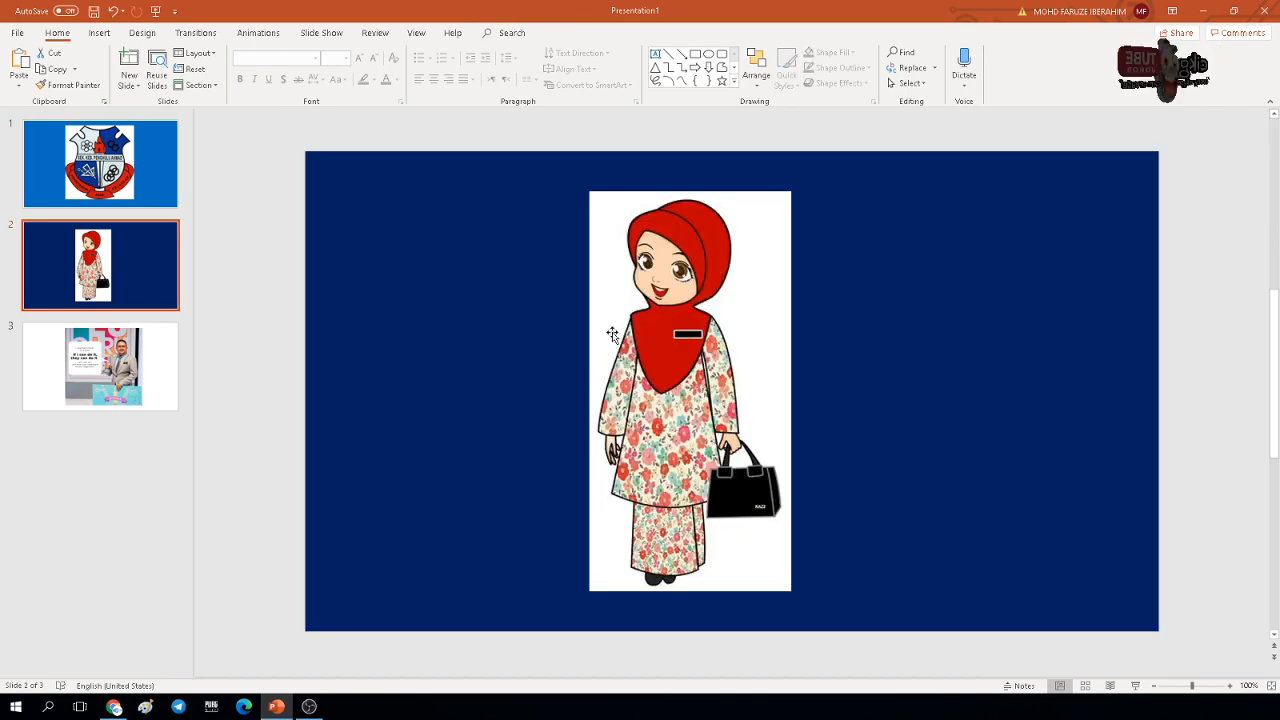
# - Look through the pictures on all three slides and return to the school crest on slide 1
pyautogui.click(142, 383)
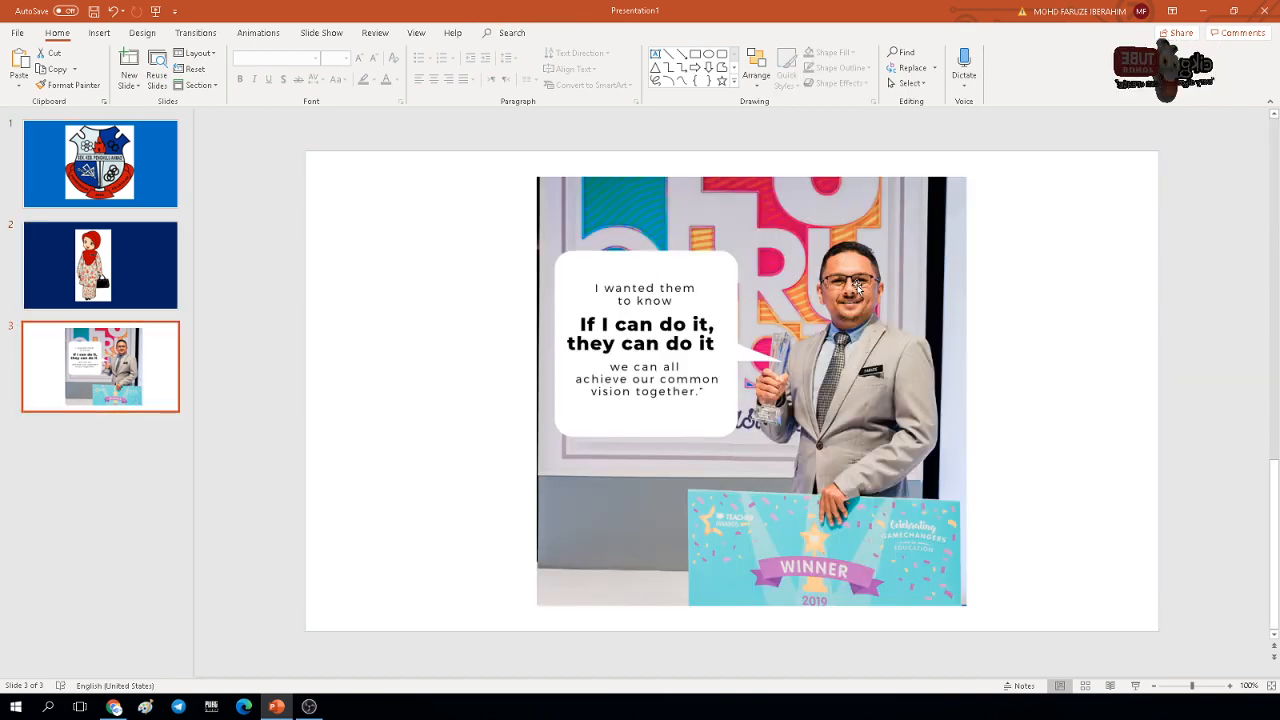
pyautogui.click(127, 204)
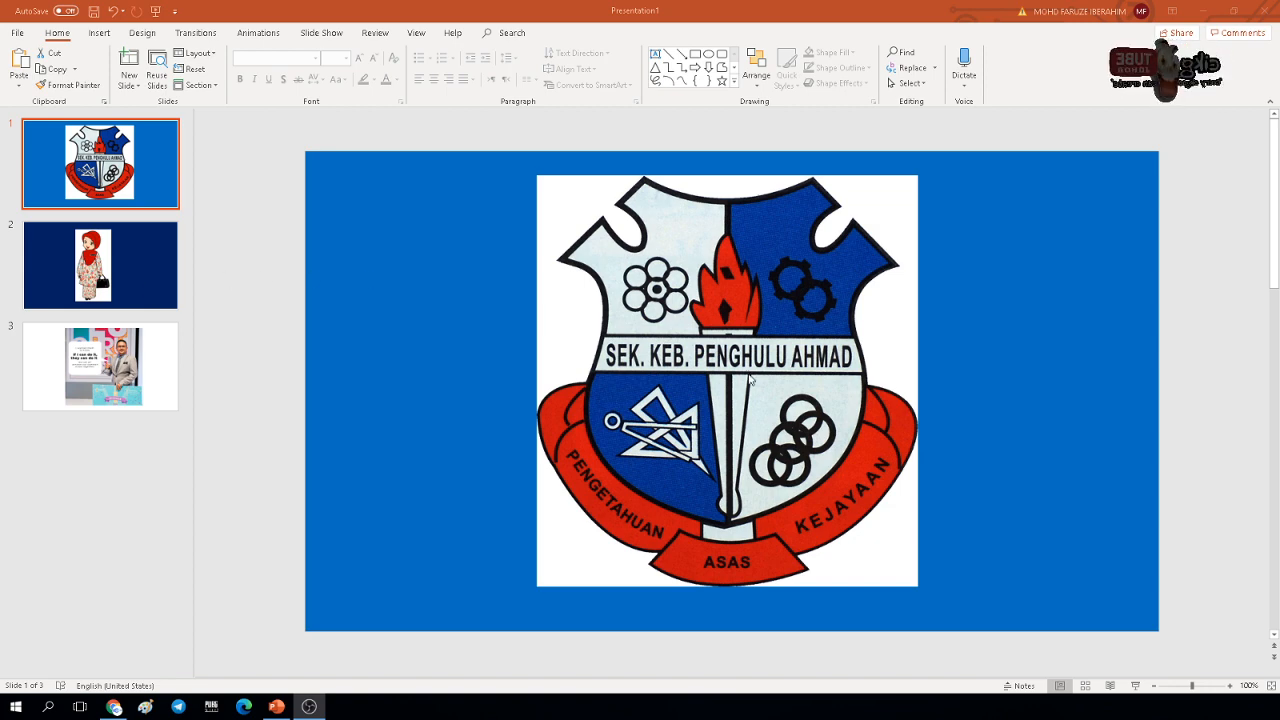
pyautogui.click(100, 265)
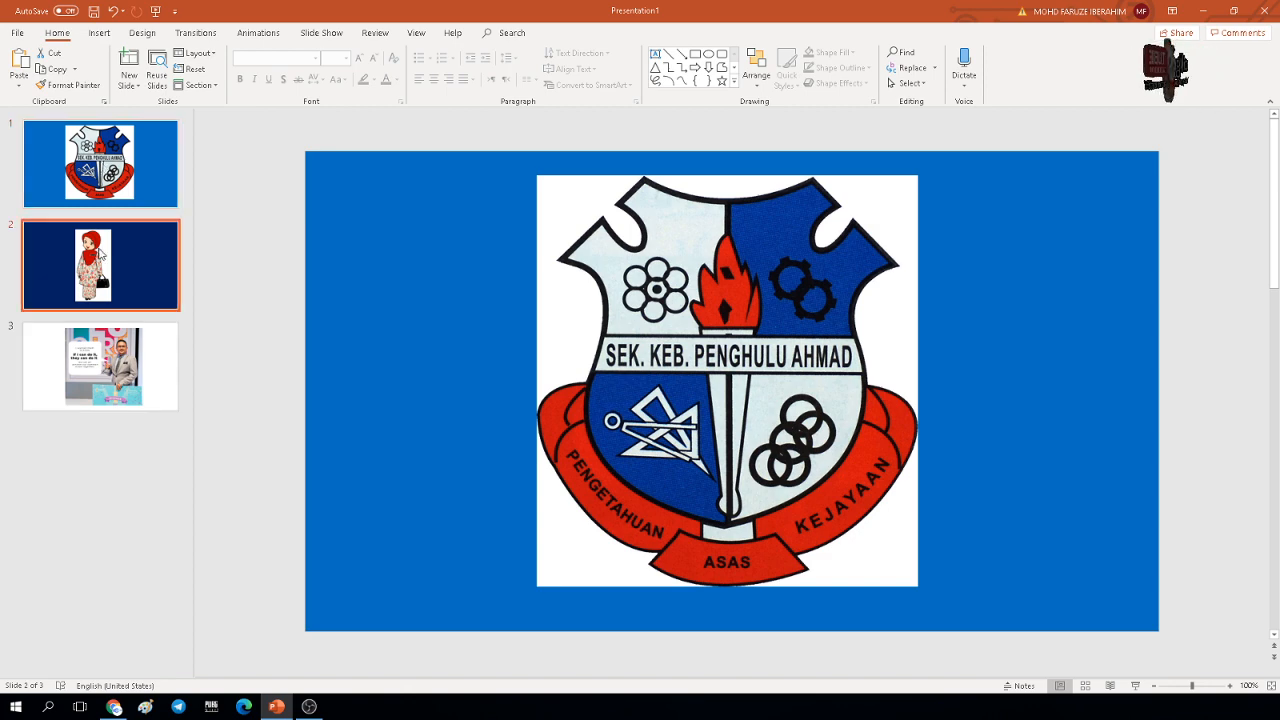
pyautogui.click(116, 194)
pyautogui.click(122, 250)
pyautogui.click(120, 360)
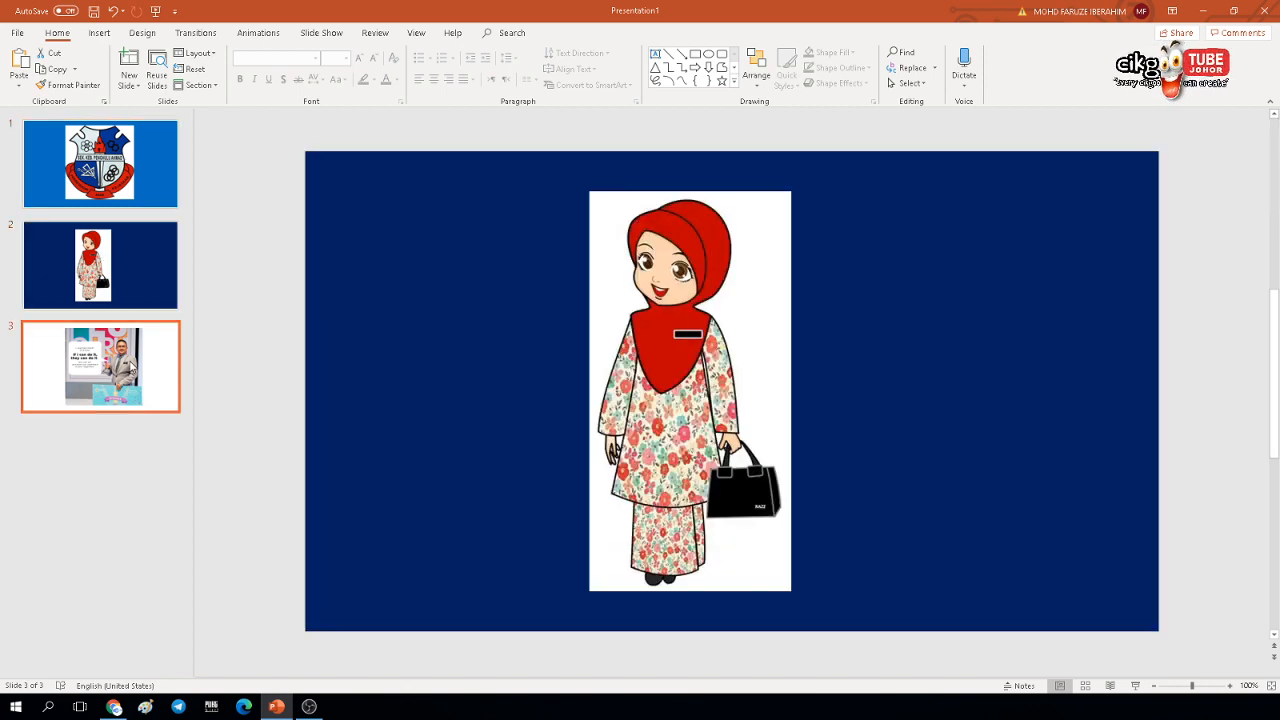
pyautogui.click(107, 183)
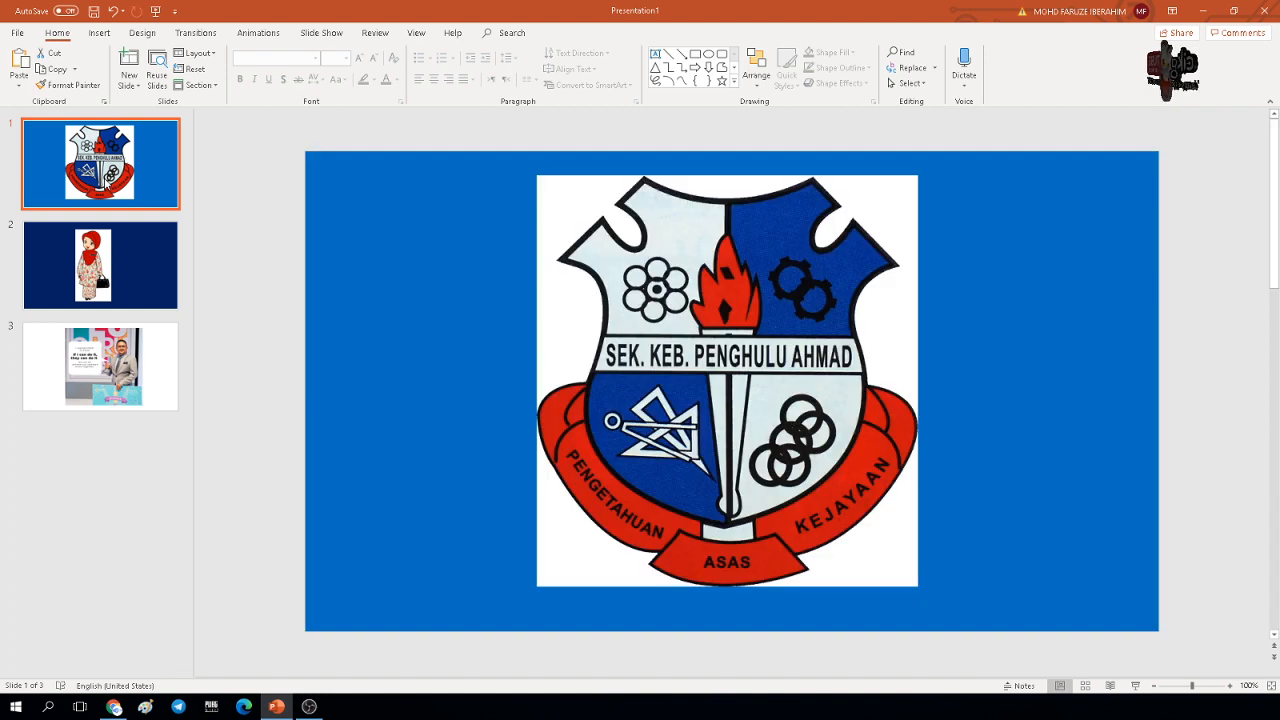
# - Resize the school crest picture to slightly smaller than before and place it around the middle of slide 1
pyautogui.click(566, 310)
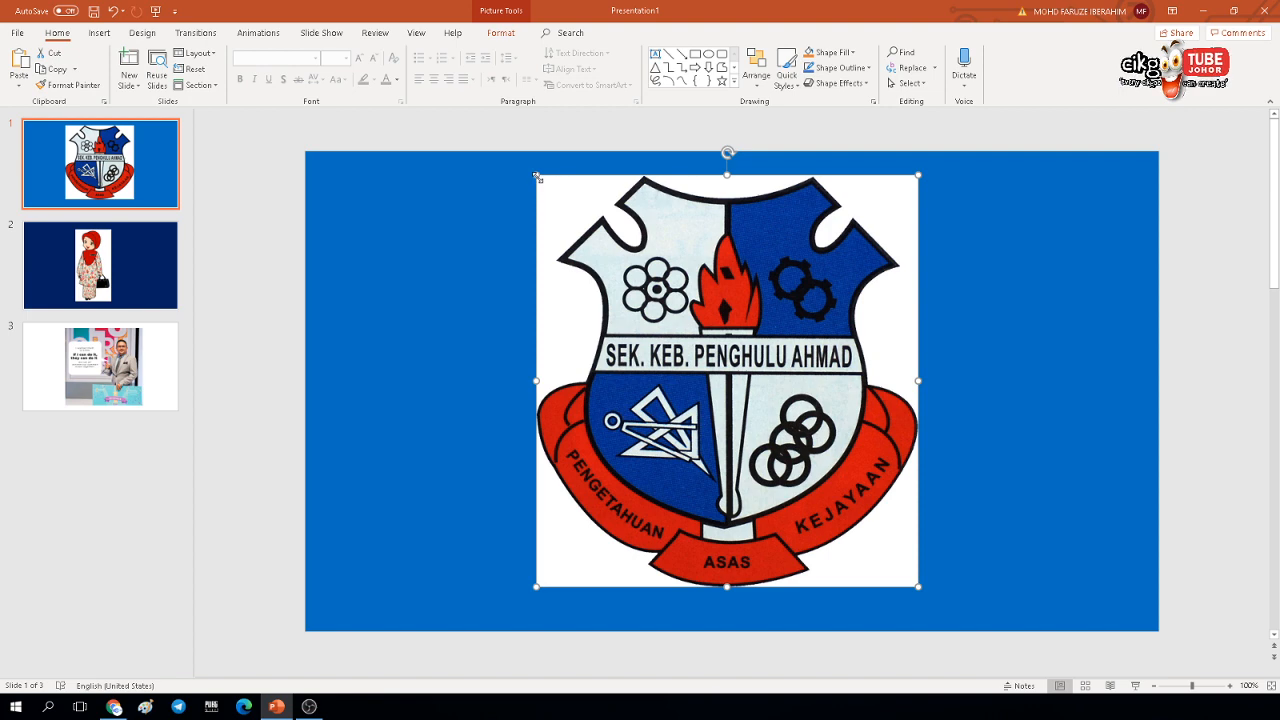
pyautogui.moveTo(535, 177); pyautogui.dragTo(658, 357)
pyautogui.moveTo(753, 406); pyautogui.dragTo(441, 283)
pyautogui.moveTo(606, 464); pyautogui.dragTo(527, 379)
pyautogui.moveTo(480, 305); pyautogui.dragTo(699, 375)
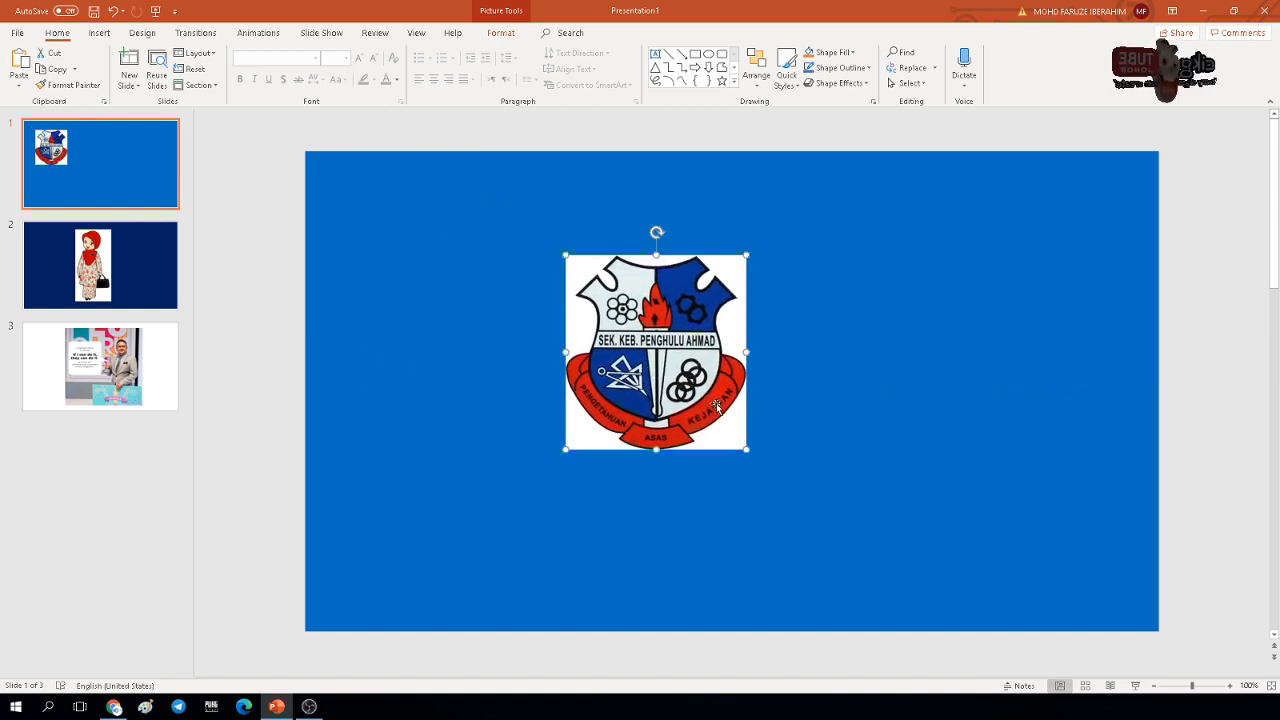
pyautogui.moveTo(743, 449); pyautogui.dragTo(873, 589)
pyautogui.moveTo(634, 326); pyautogui.dragTo(632, 295)
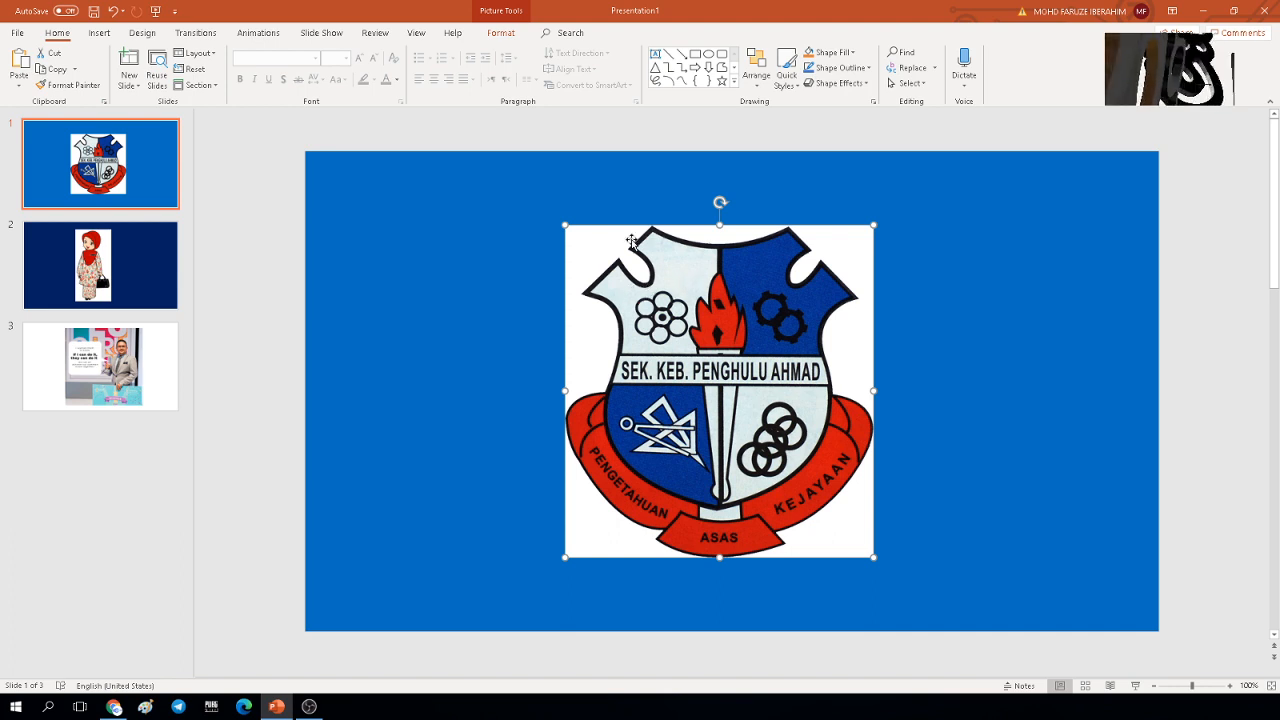
# - Make the white background of the school crest transparent with Set Transparent Color, and deselect the picture
pyautogui.doubleClick(604, 274)
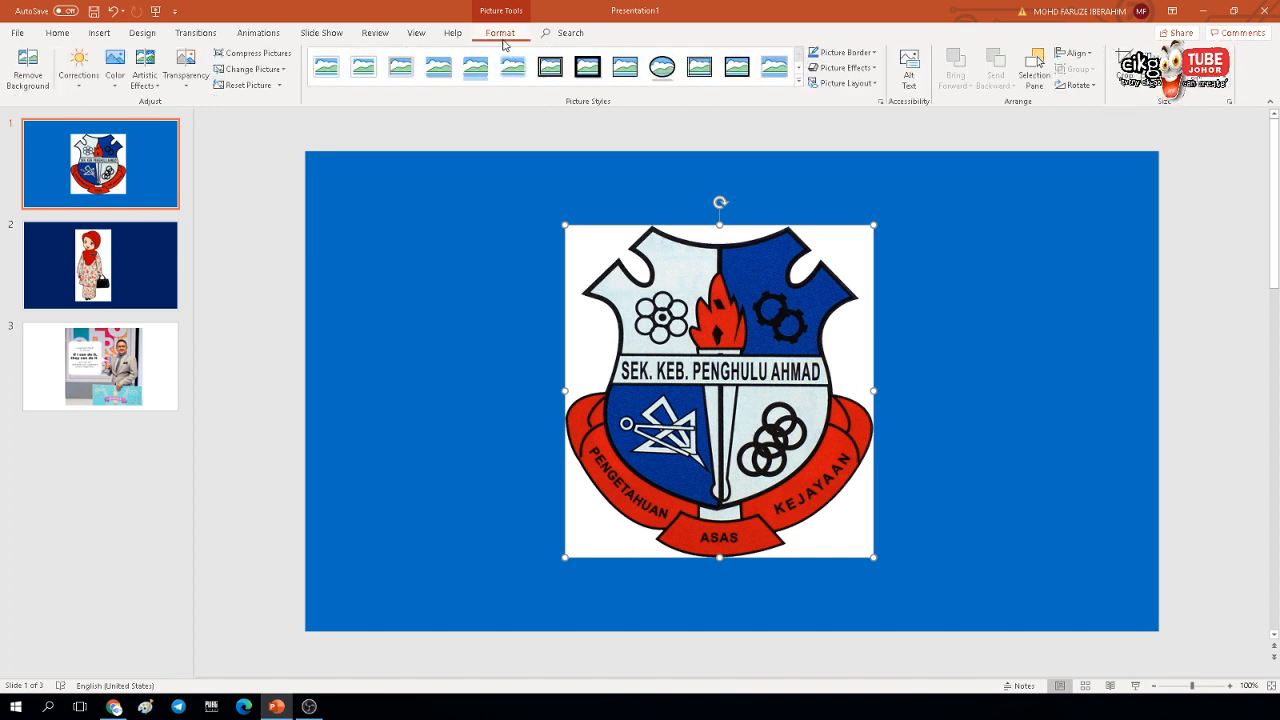
pyautogui.click(117, 86)
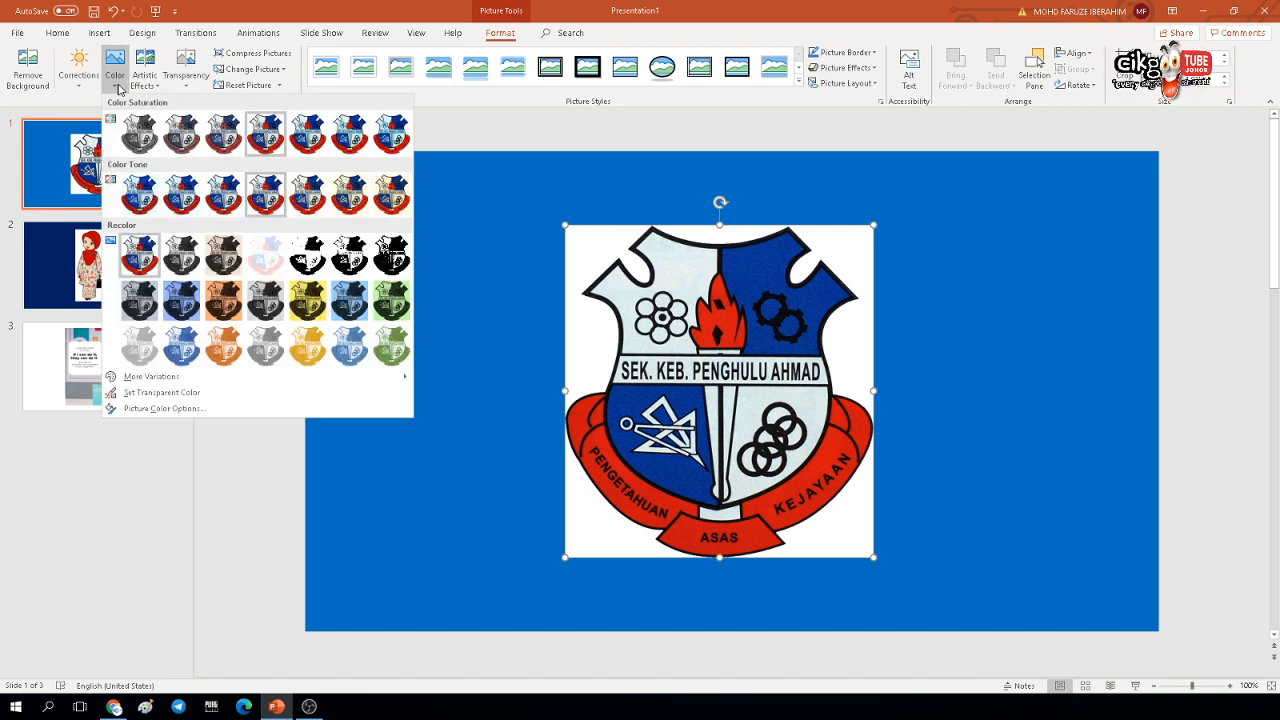
pyautogui.click(155, 393)
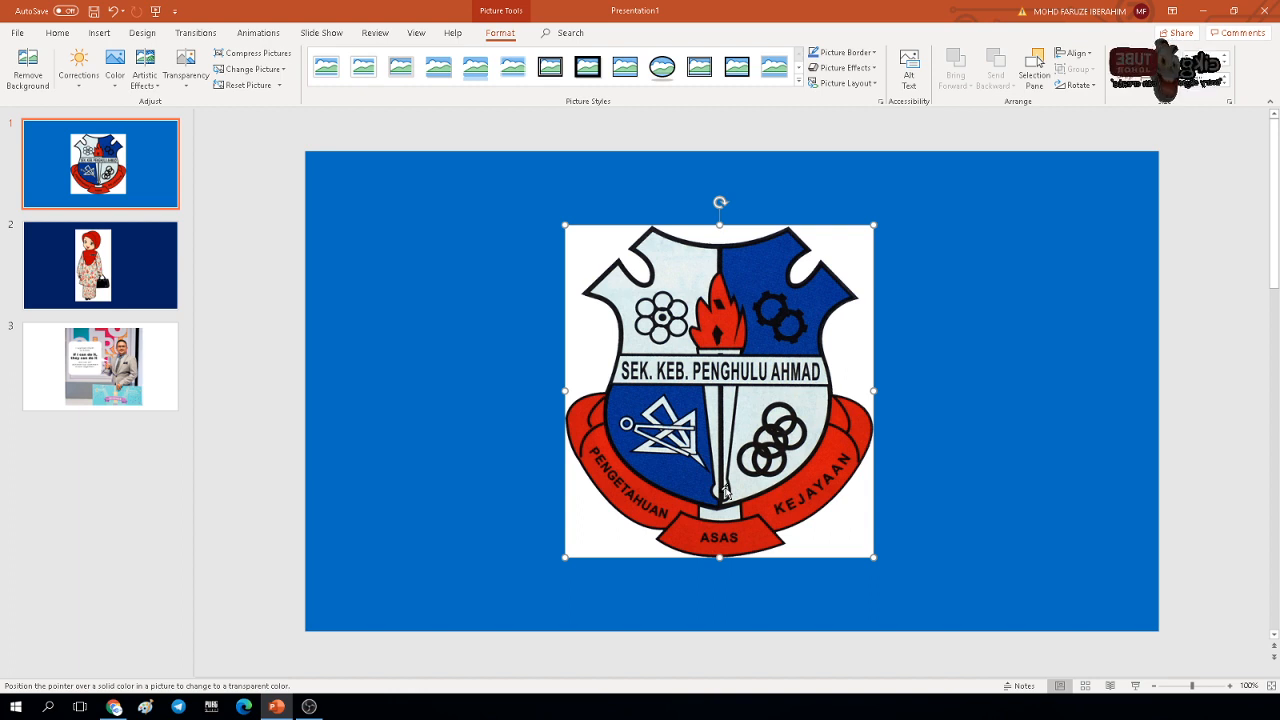
pyautogui.click(605, 333)
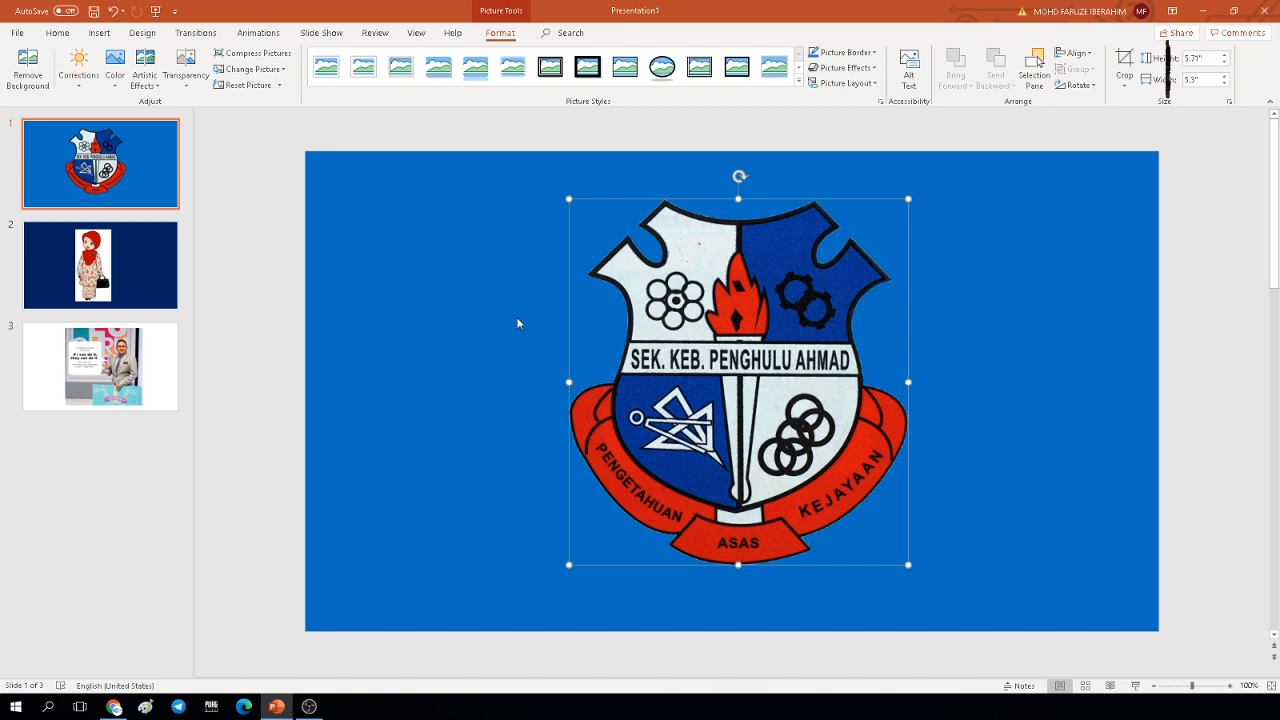
pyautogui.click(363, 386)
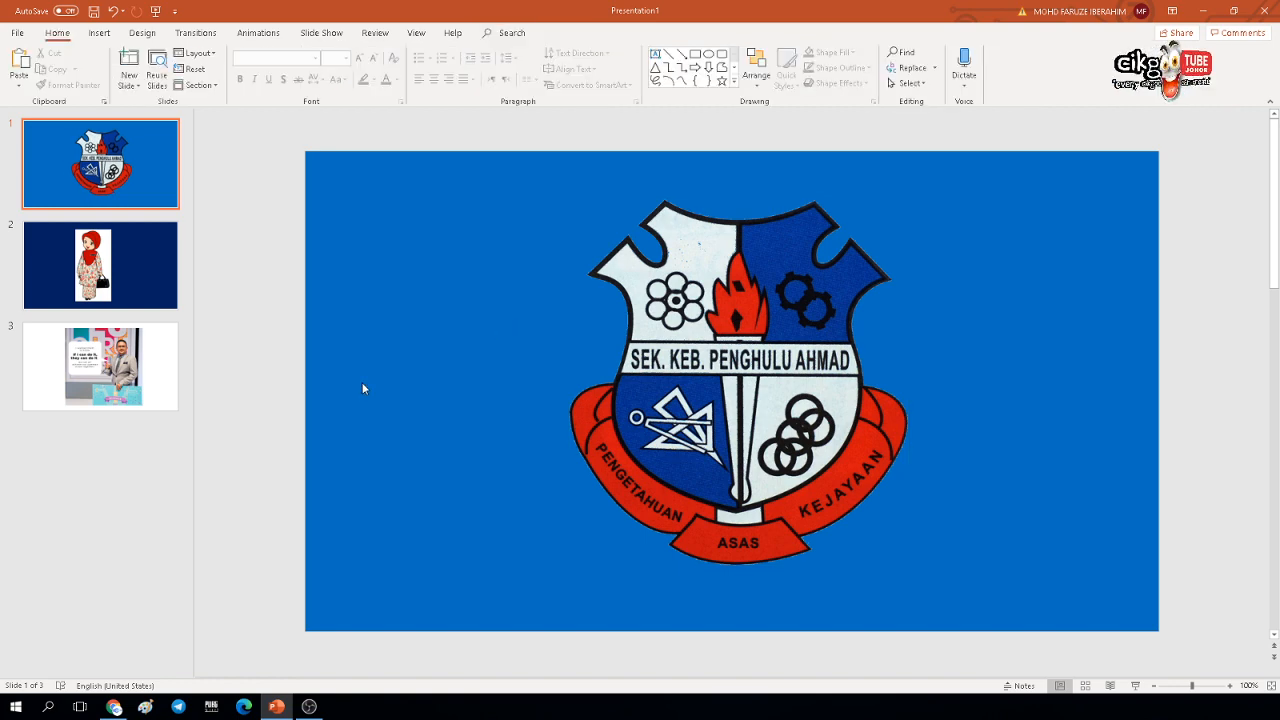
# - Try Set Transparent Color on the white background of the cartoon woman picture on slide 2, and undo it
pyautogui.click(126, 285)
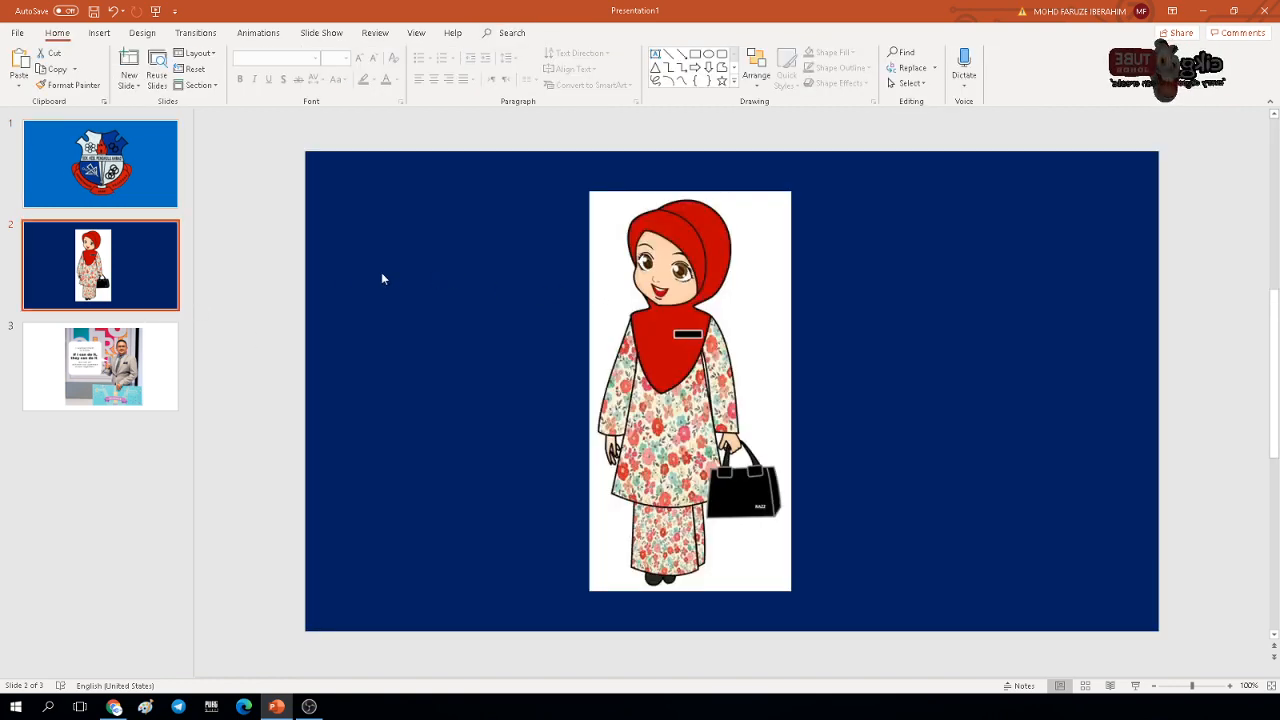
pyautogui.click(692, 292)
pyautogui.doubleClick(692, 292)
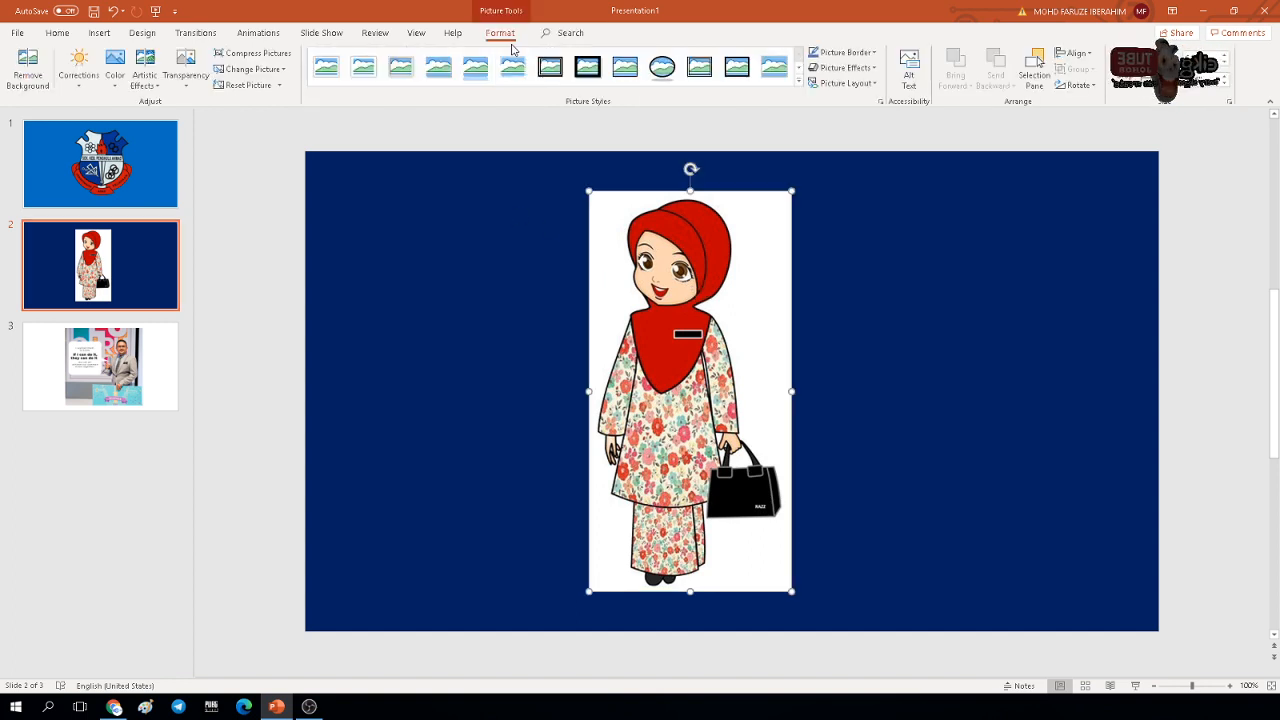
pyautogui.click(120, 84)
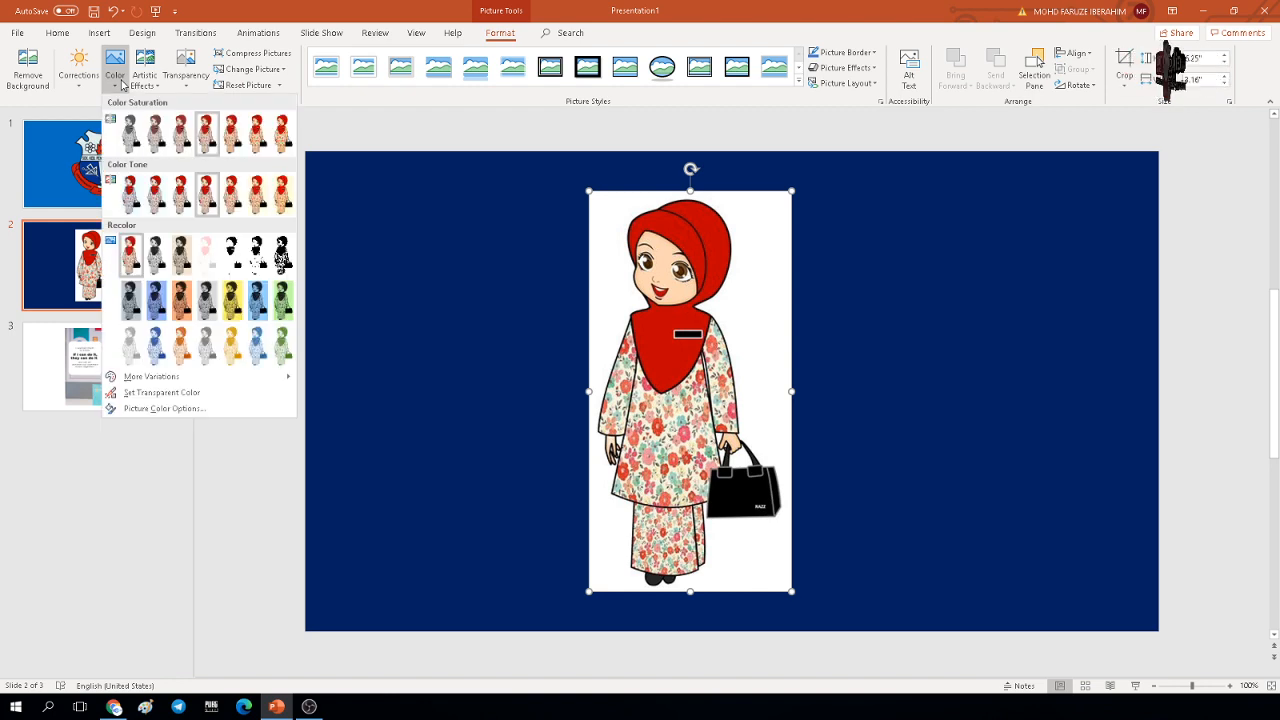
pyautogui.click(192, 393)
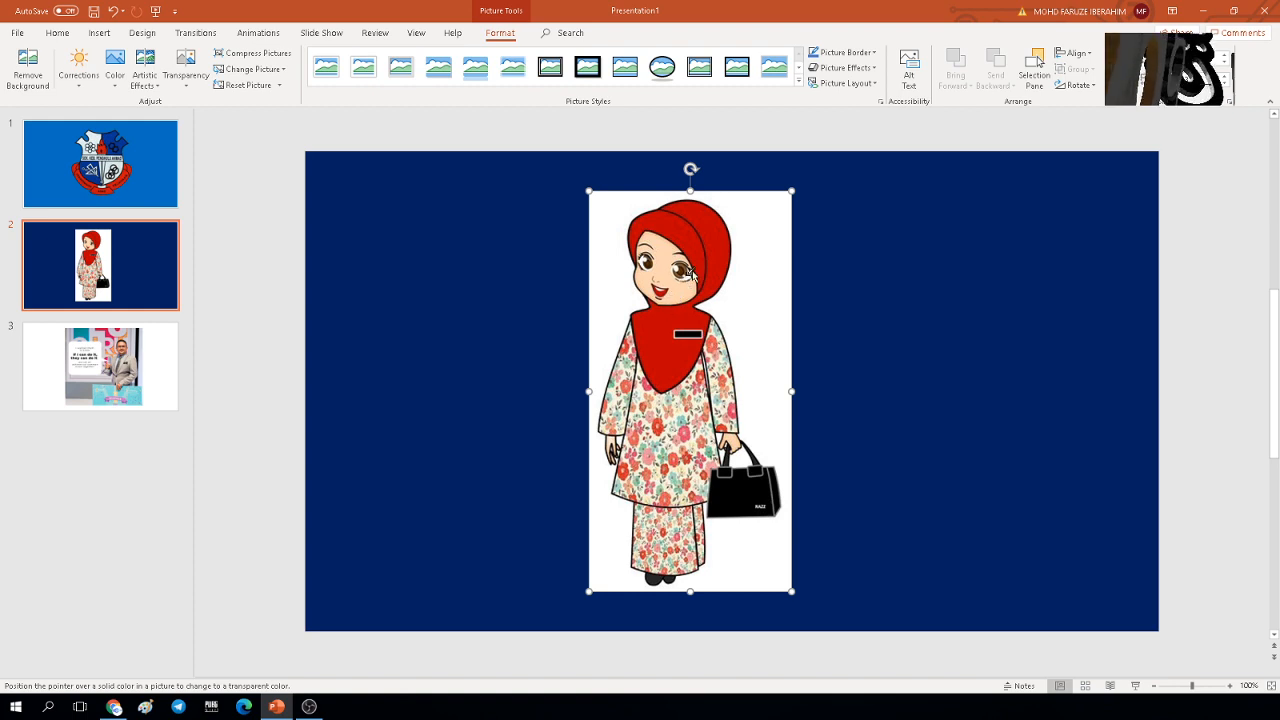
pyautogui.click(619, 300)
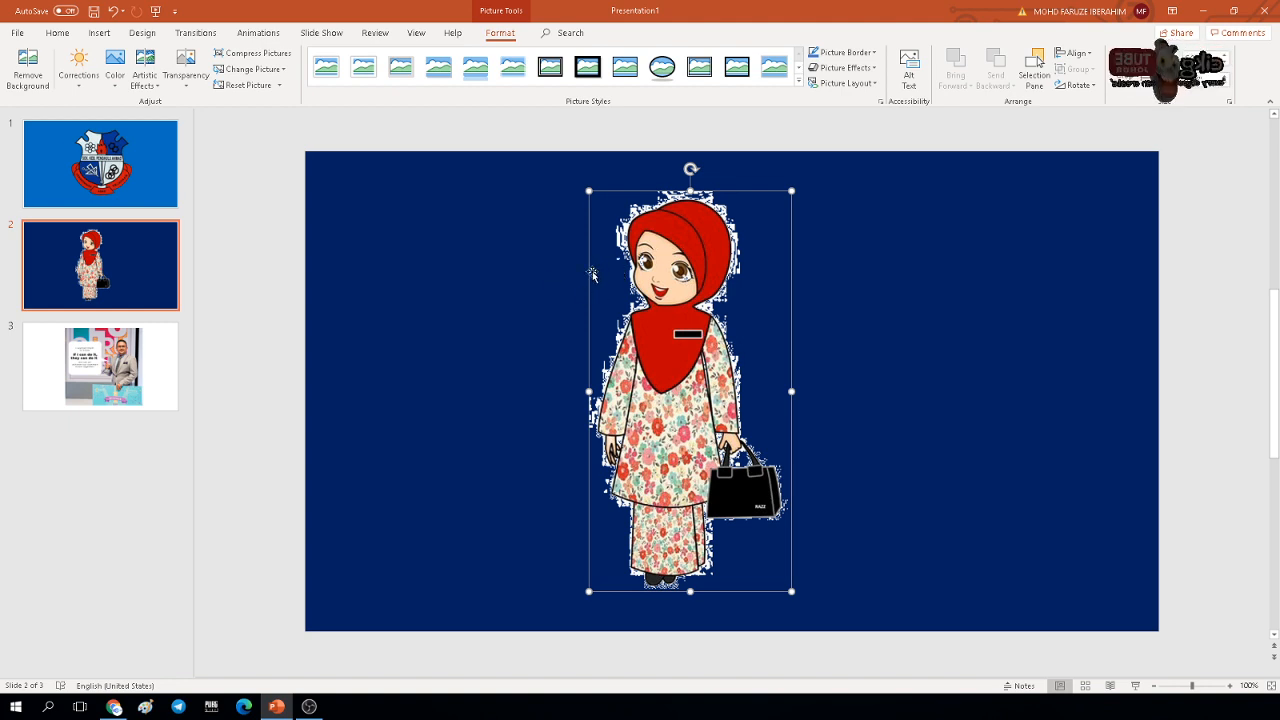
pyautogui.hotkey('ctrl', 'z')
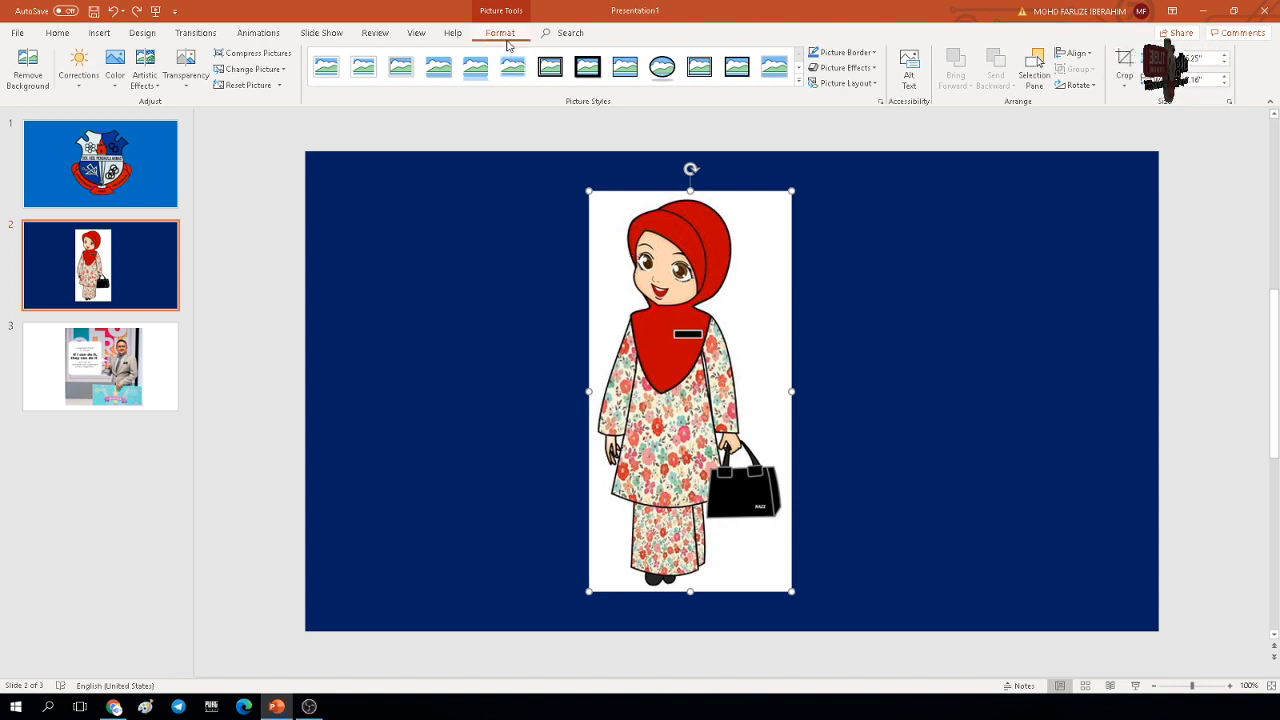
pyautogui.click(28, 80)
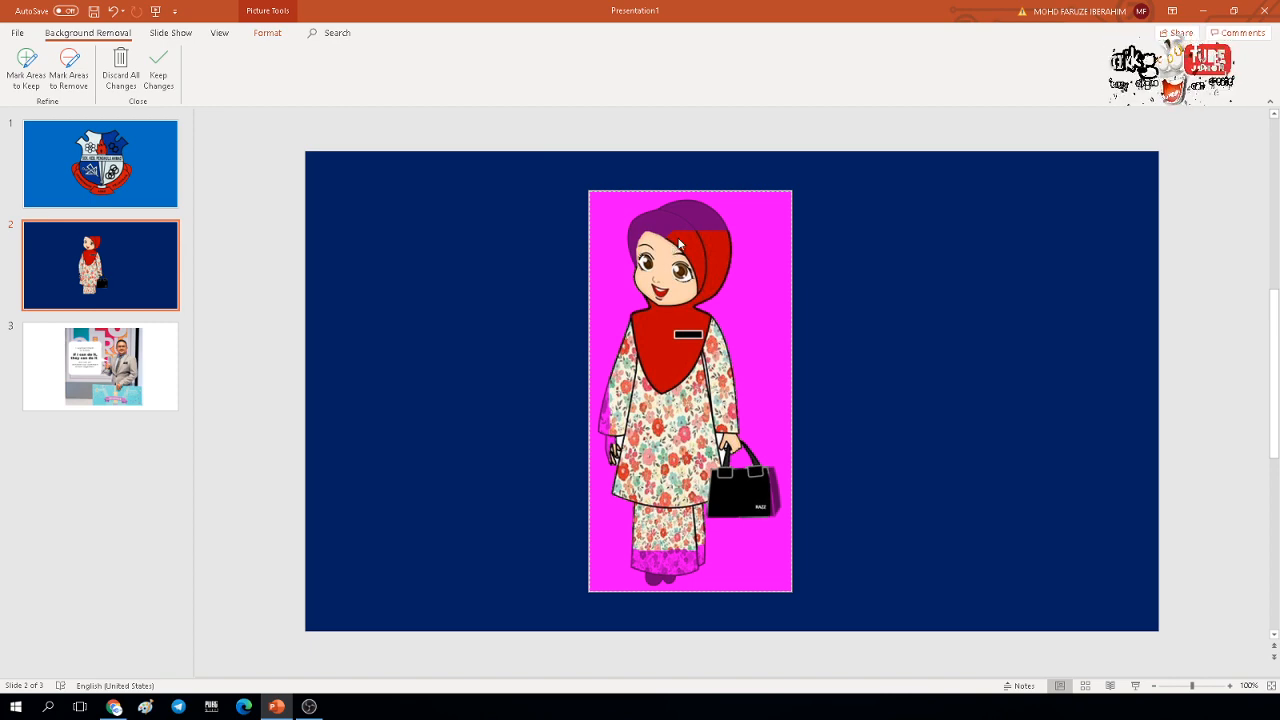
pyautogui.keyDown('ctrl'); pyautogui.scroll(5, 715, 263); pyautogui.keyUp('ctrl')
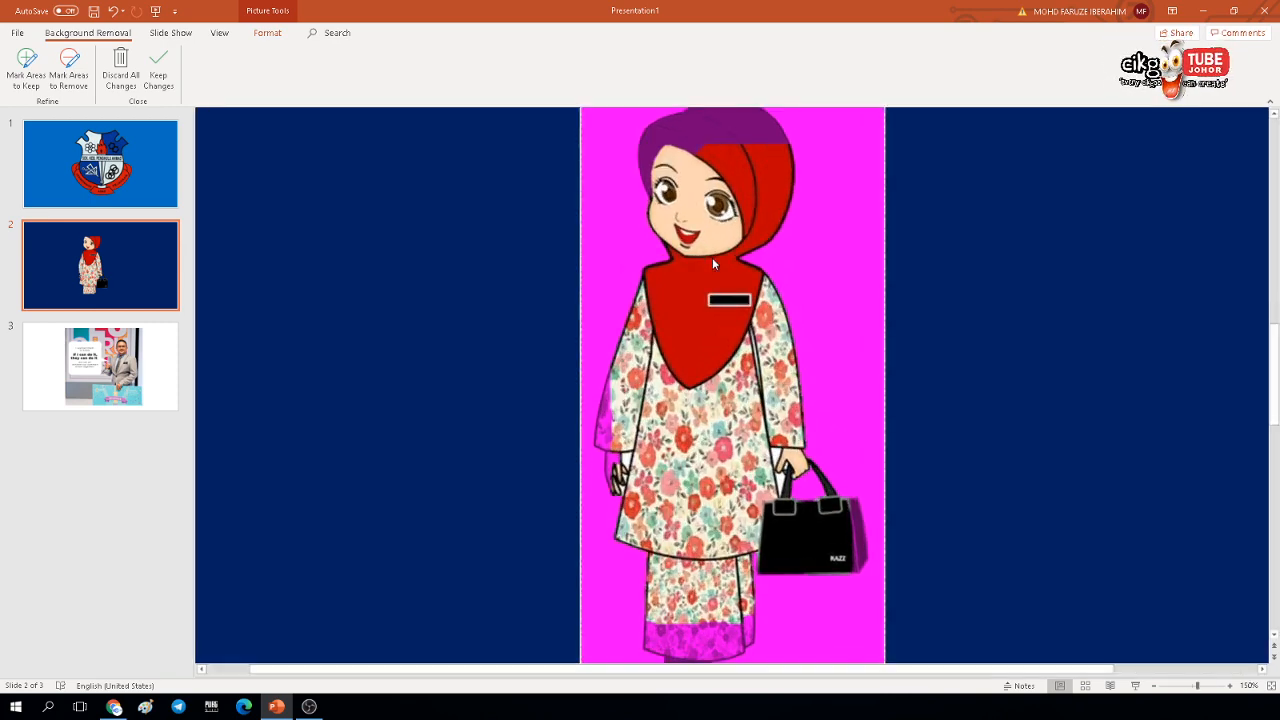
pyautogui.scroll(1, 710, 260)
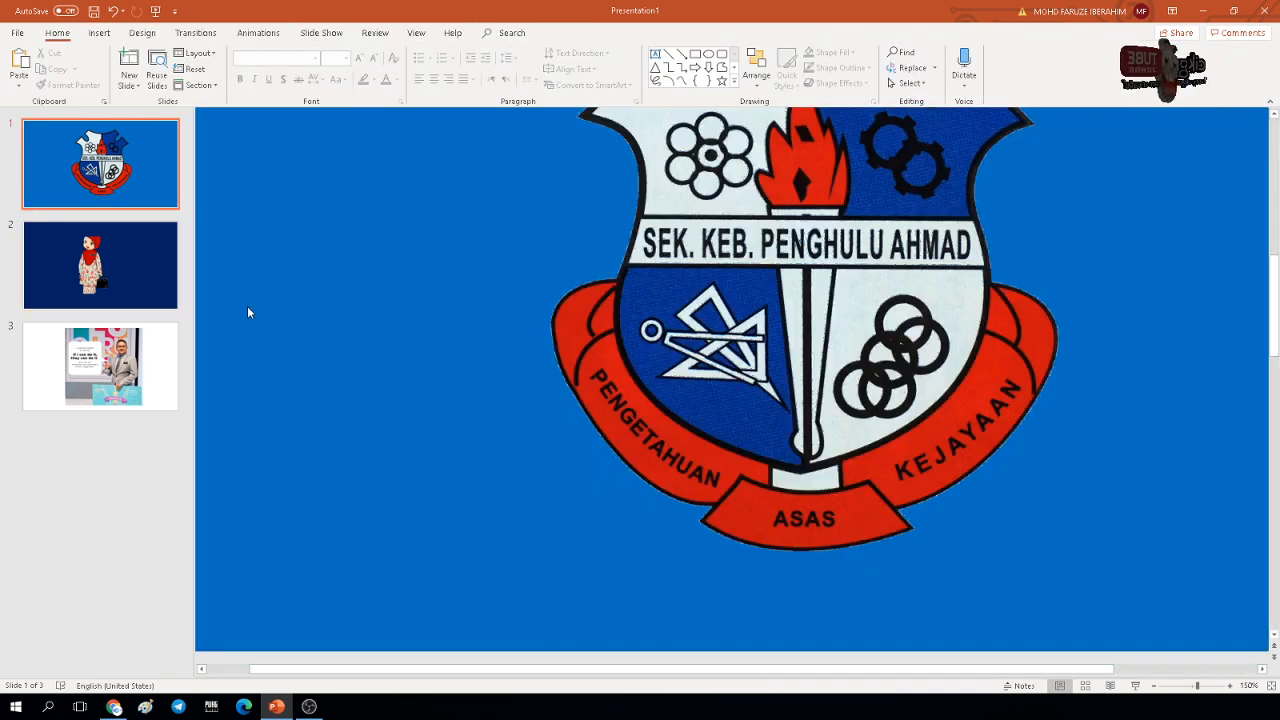
pyautogui.click(105, 272)
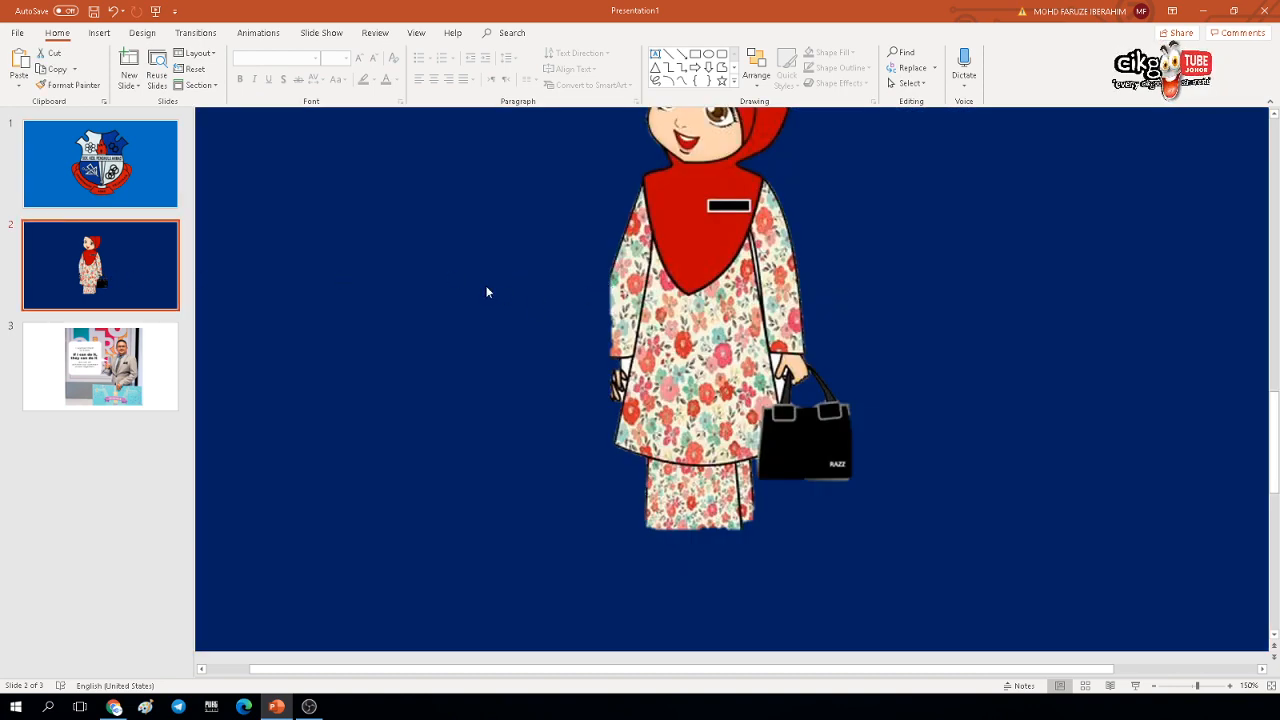
pyautogui.hotkey('ctrl', 'z')
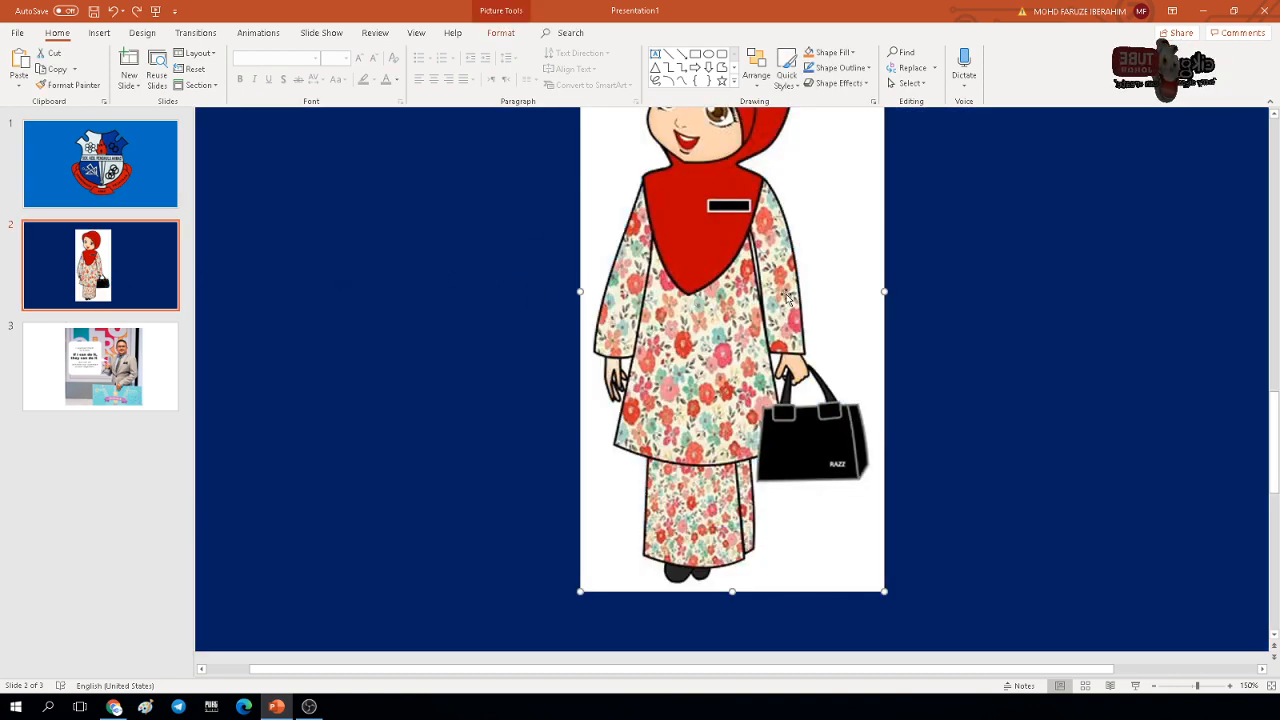
# - Start Remove Background on the cartoon woman picture and check which parts of the figure are marked for removal
pyautogui.doubleClick(685, 290)
pyautogui.scroll(2, 500, 150)
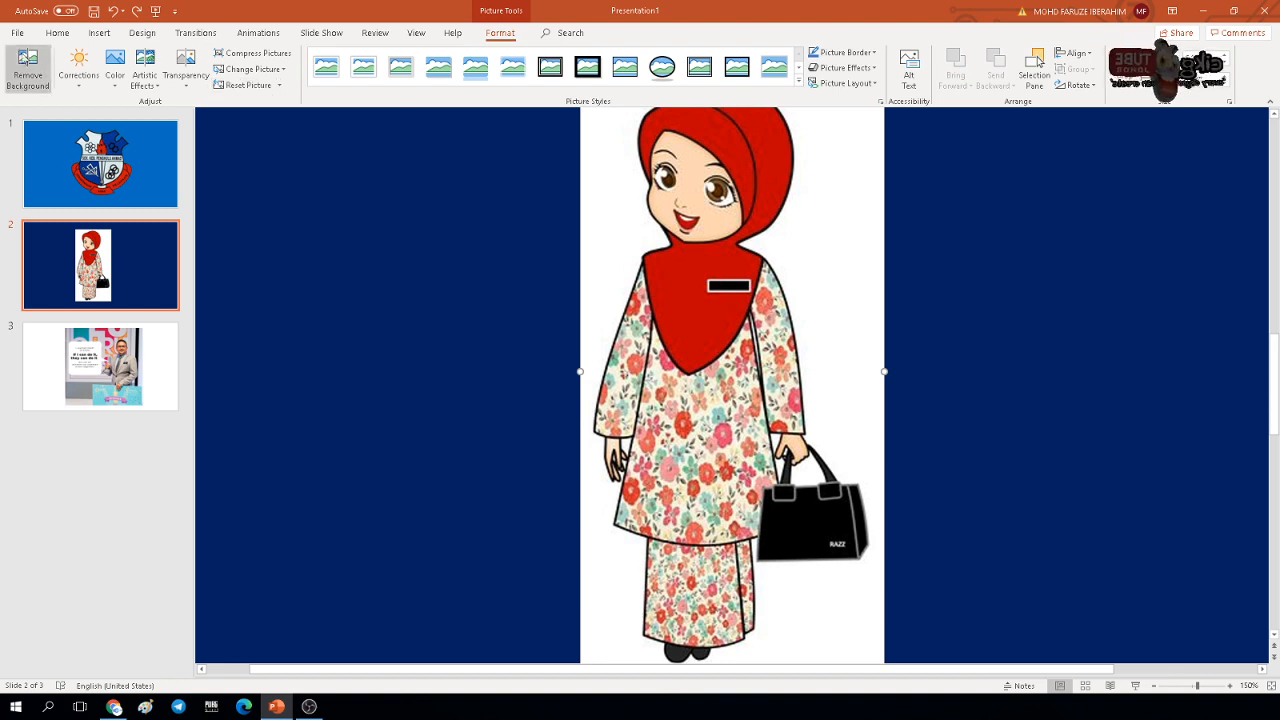
pyautogui.click(27, 68)
pyautogui.scroll(2, 600, 272)
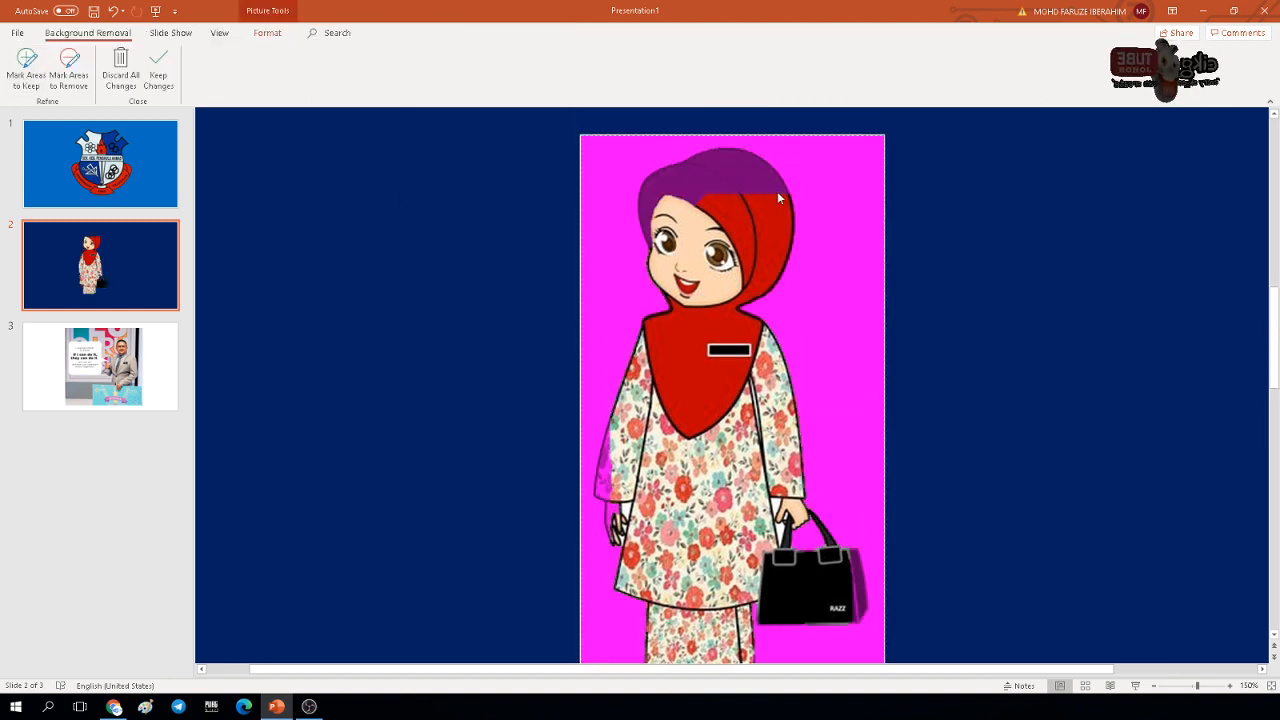
pyautogui.scroll(-1, 665, 342)
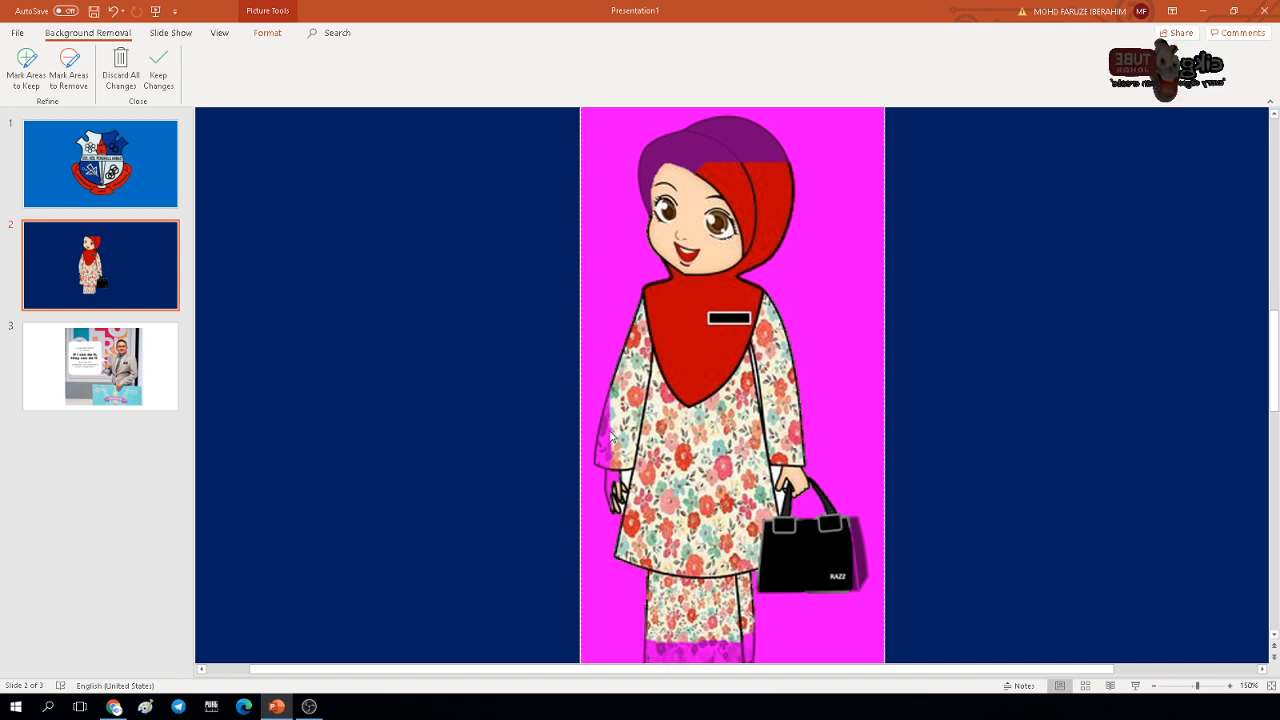
pyautogui.scroll(-2, 611, 436)
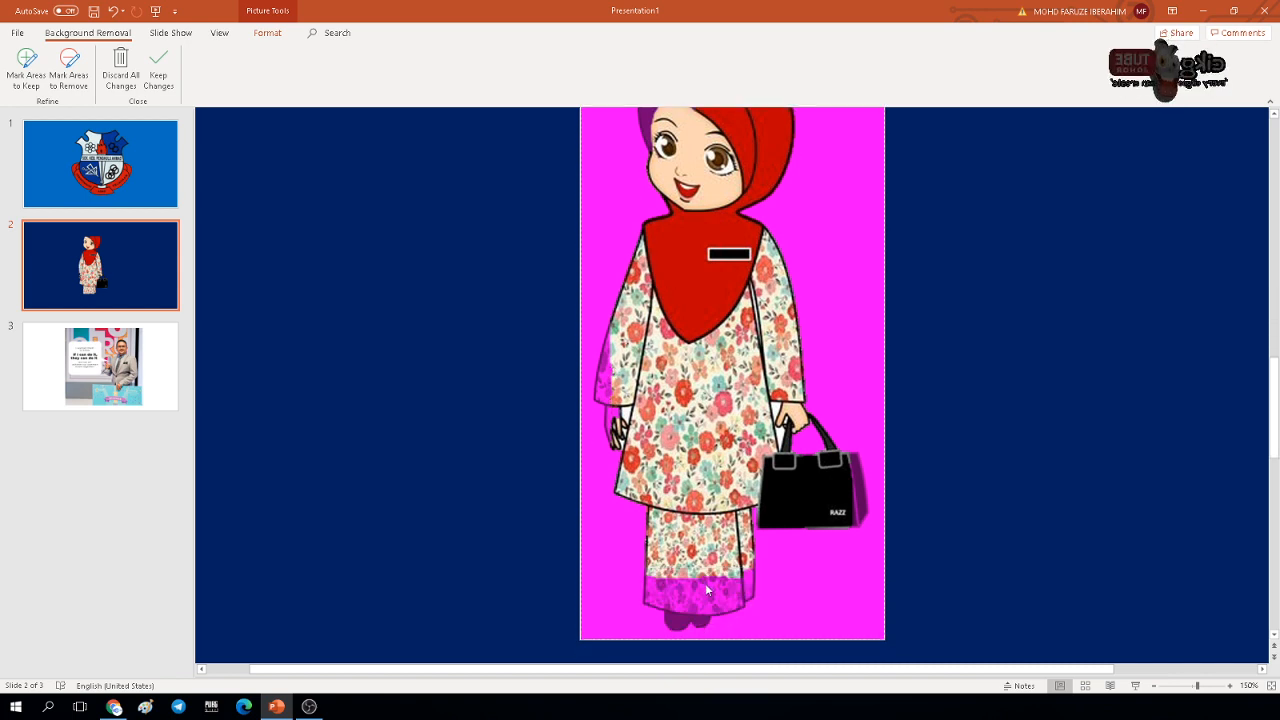
pyautogui.scroll(2, 713, 472)
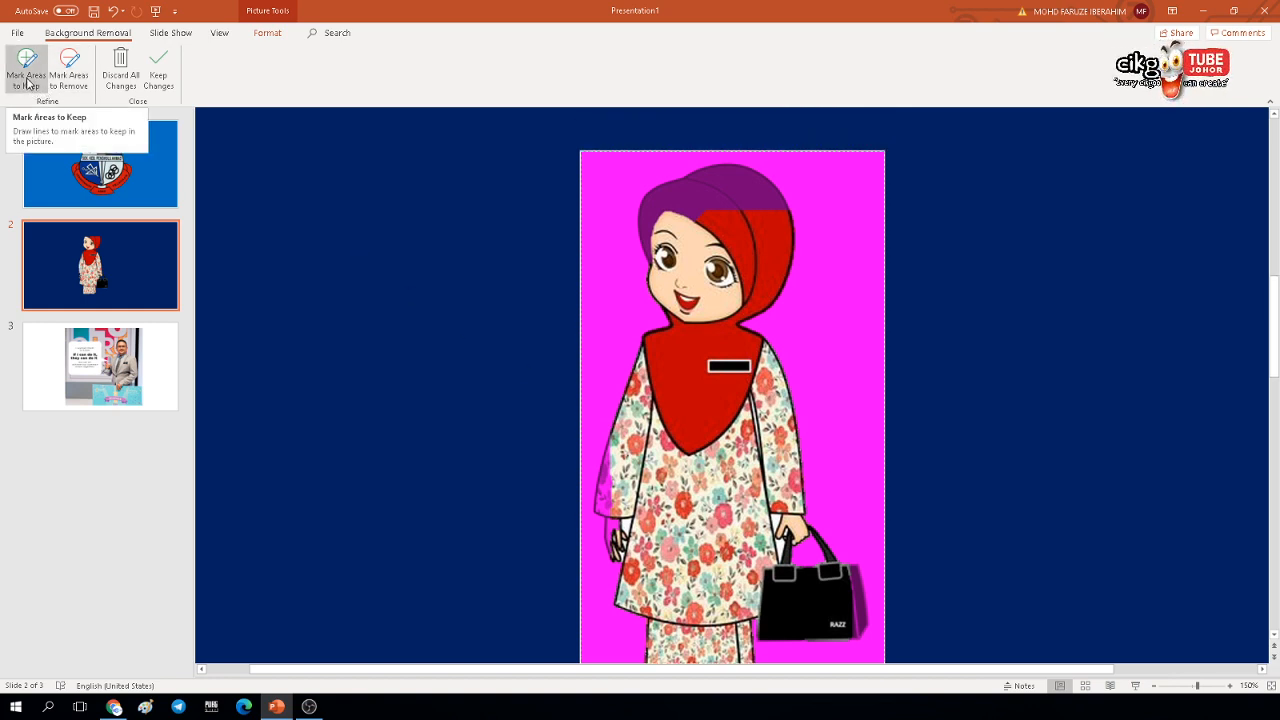
# - Mark the top of the red headscarf, the left sleeve and the side of the black handbag as areas to keep
pyautogui.click(28, 83)
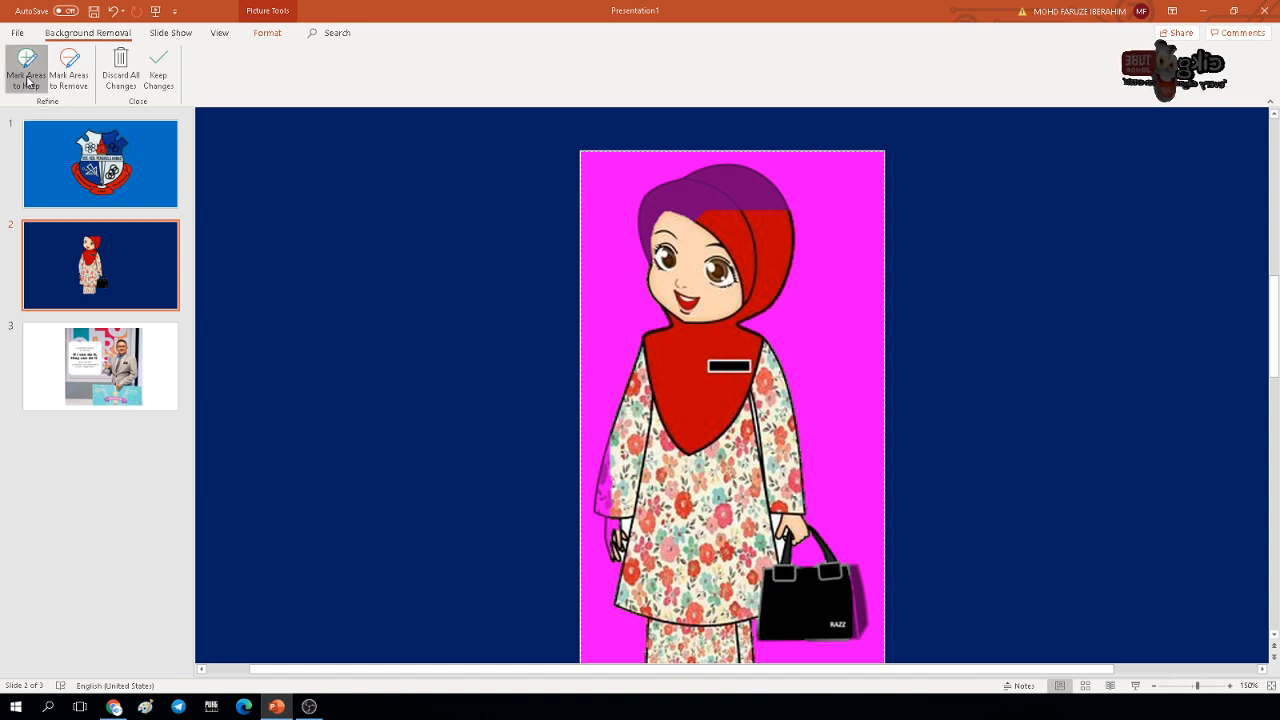
pyautogui.moveTo(665, 241)
pyautogui.mouseDown()
pyautogui.moveTo(653, 200)
pyautogui.moveTo(672, 188)
pyautogui.moveTo(703, 199)
pyautogui.moveTo(712, 168)
pyautogui.moveTo(758, 172)
pyautogui.mouseUp()
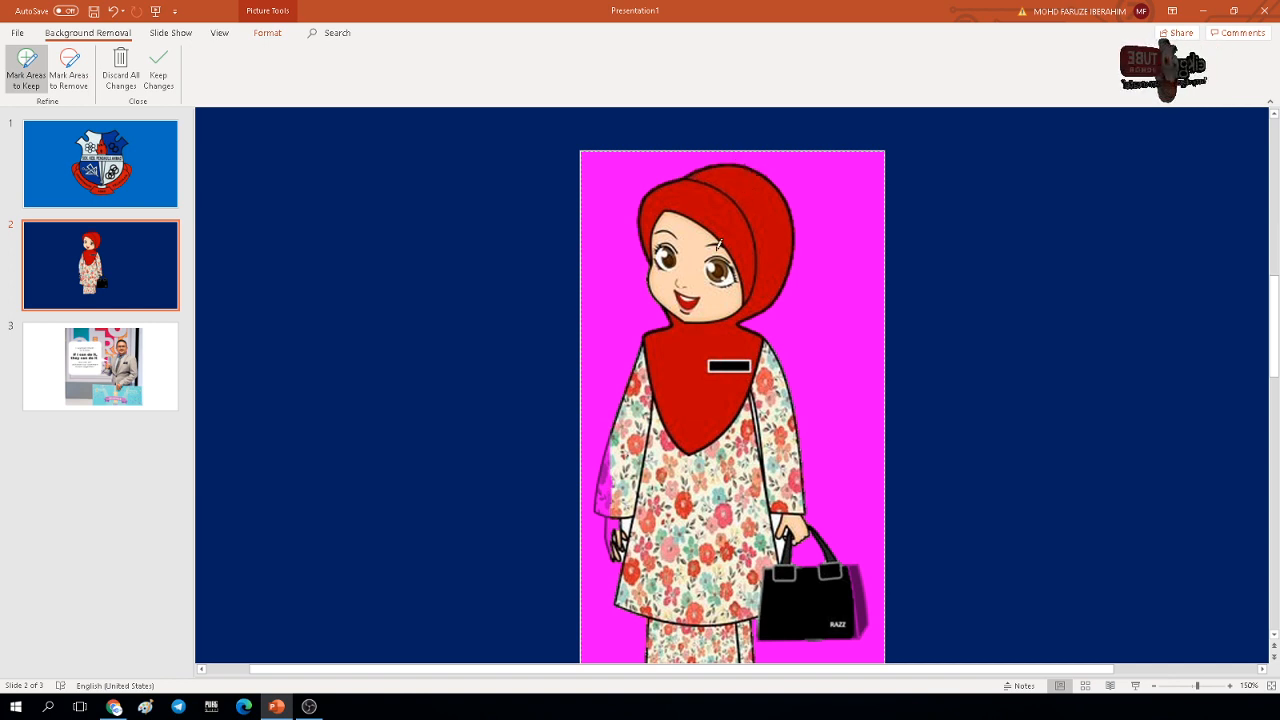
pyautogui.scroll(-3, 718, 246)
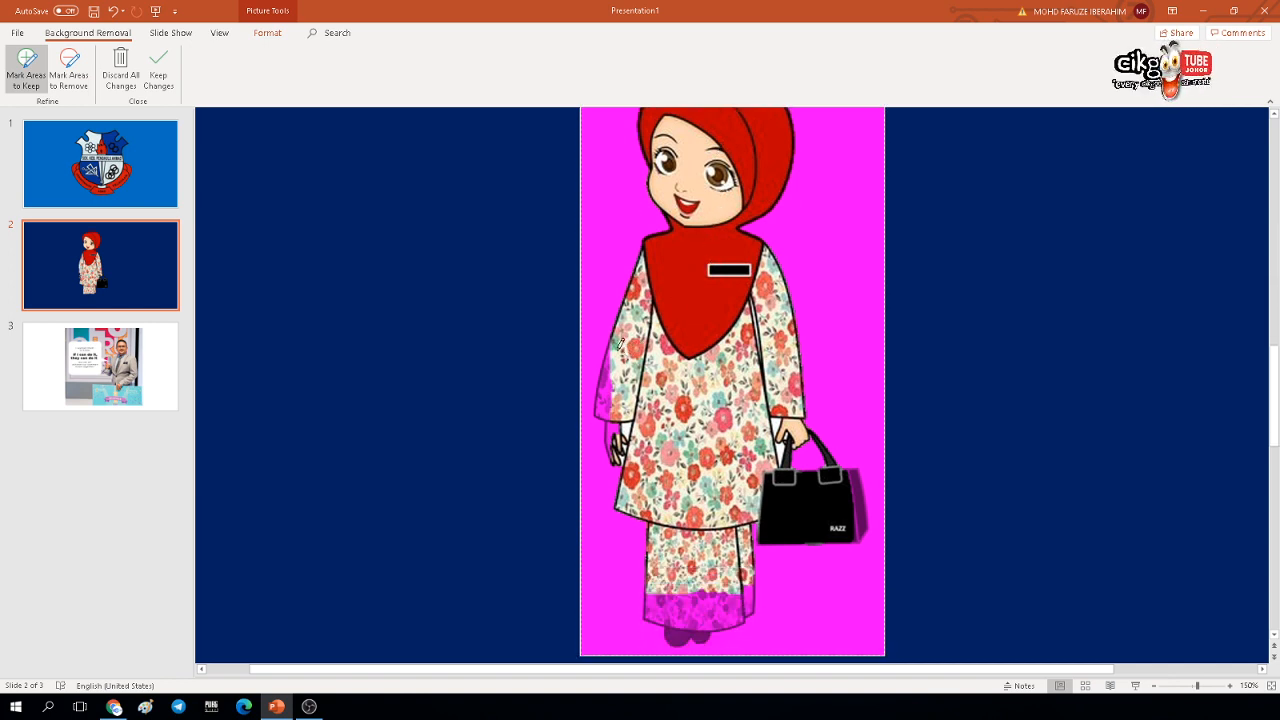
pyautogui.moveTo(618, 343); pyautogui.dragTo(606, 403)
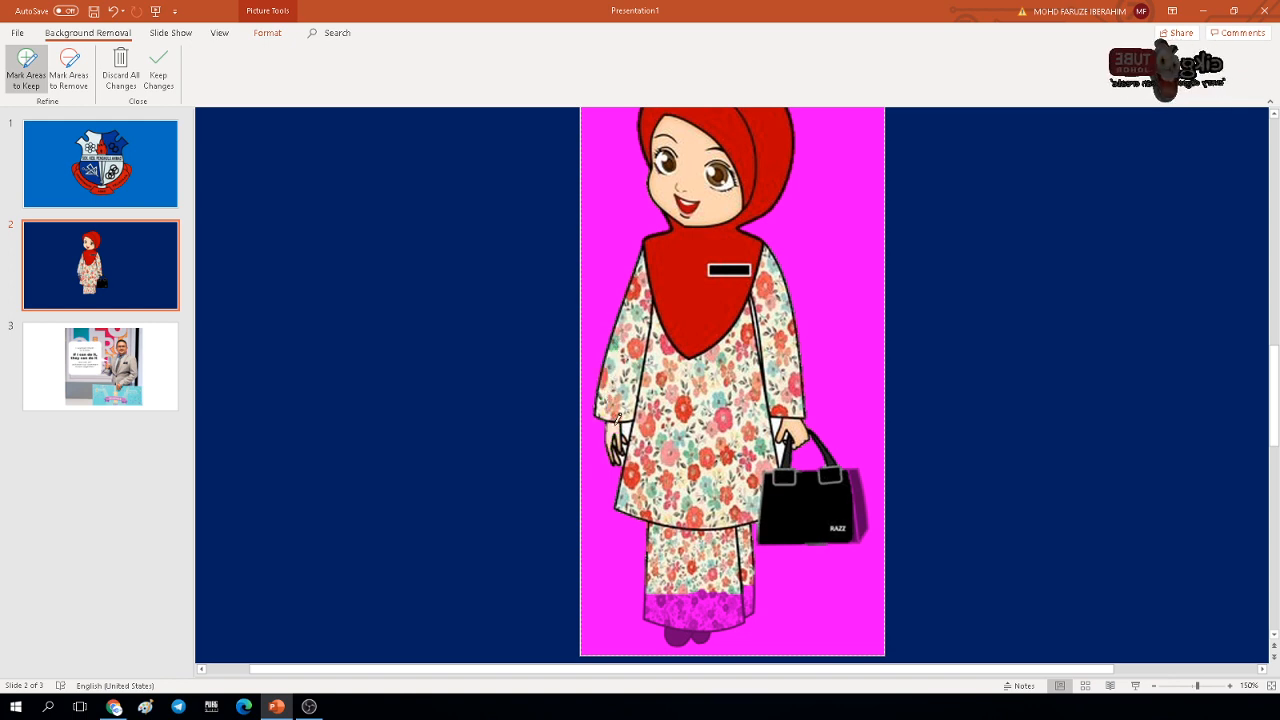
pyautogui.scroll(-1, 705, 527)
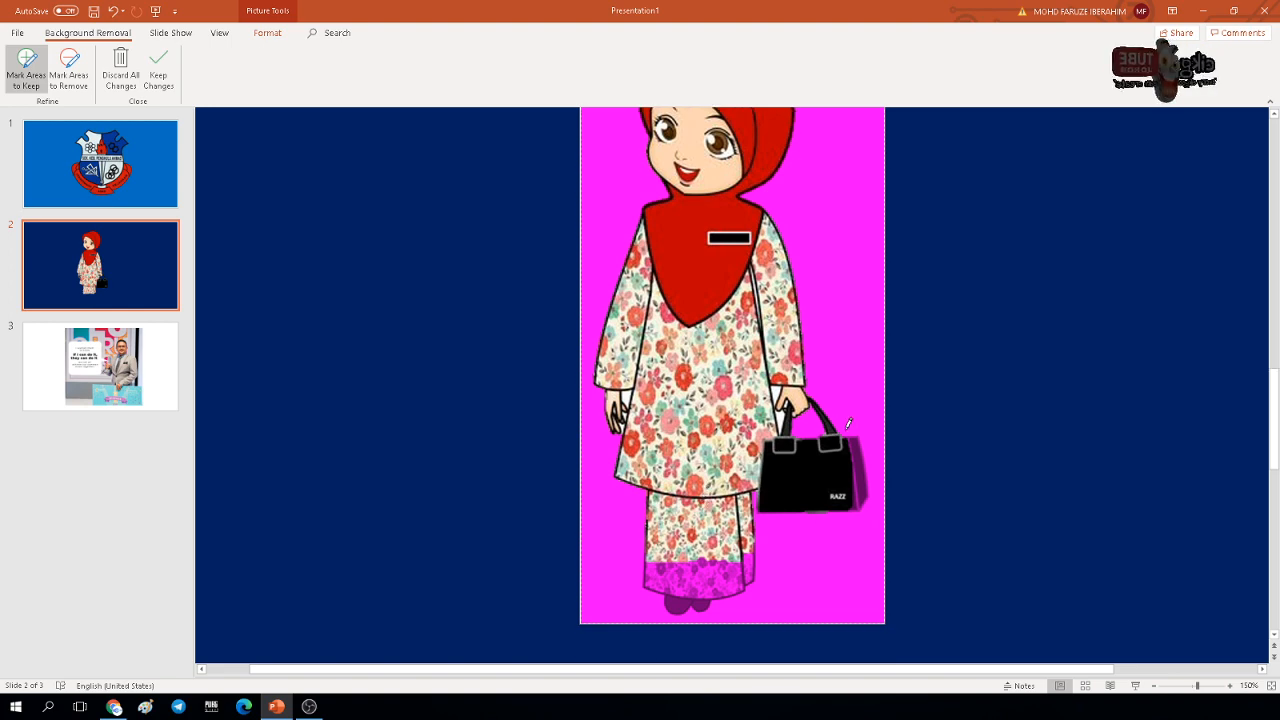
pyautogui.moveTo(855, 442); pyautogui.dragTo(854, 494)
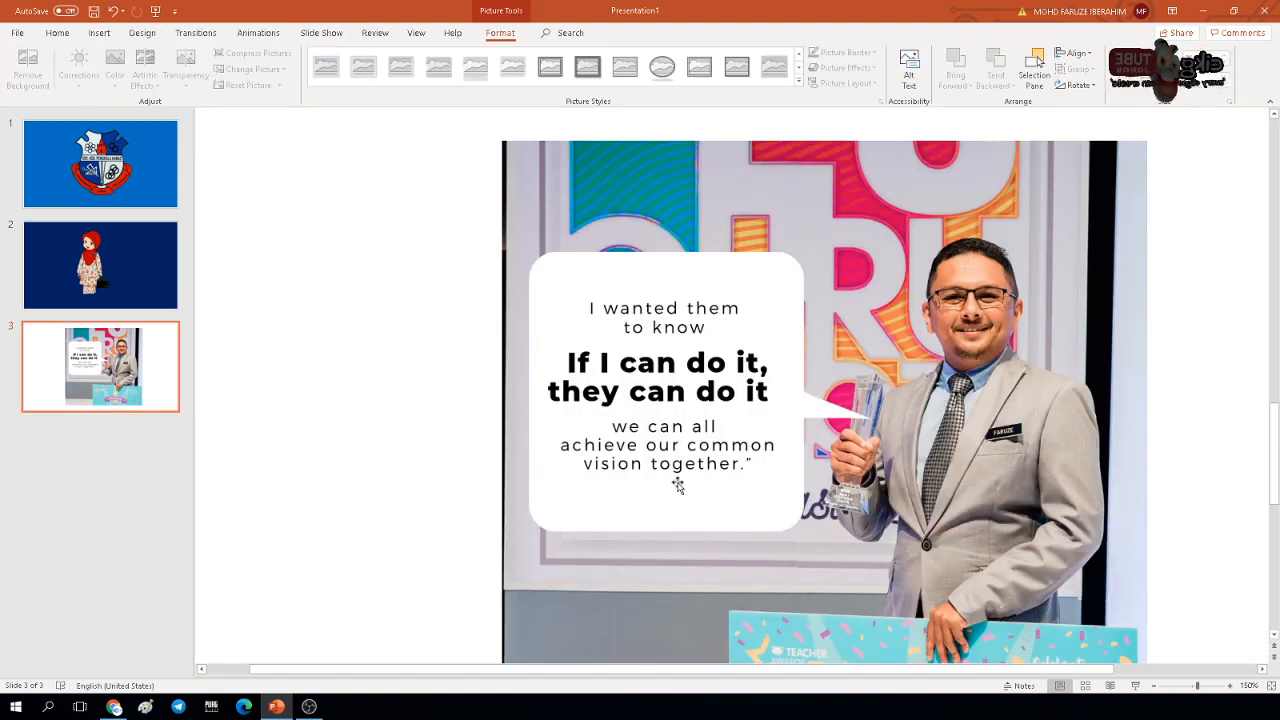
# - Undo the last background removal change on slide 2 and reopen Remove Background for the cartoon woman picture
pyautogui.click(343, 406)
pyautogui.click(120, 263)
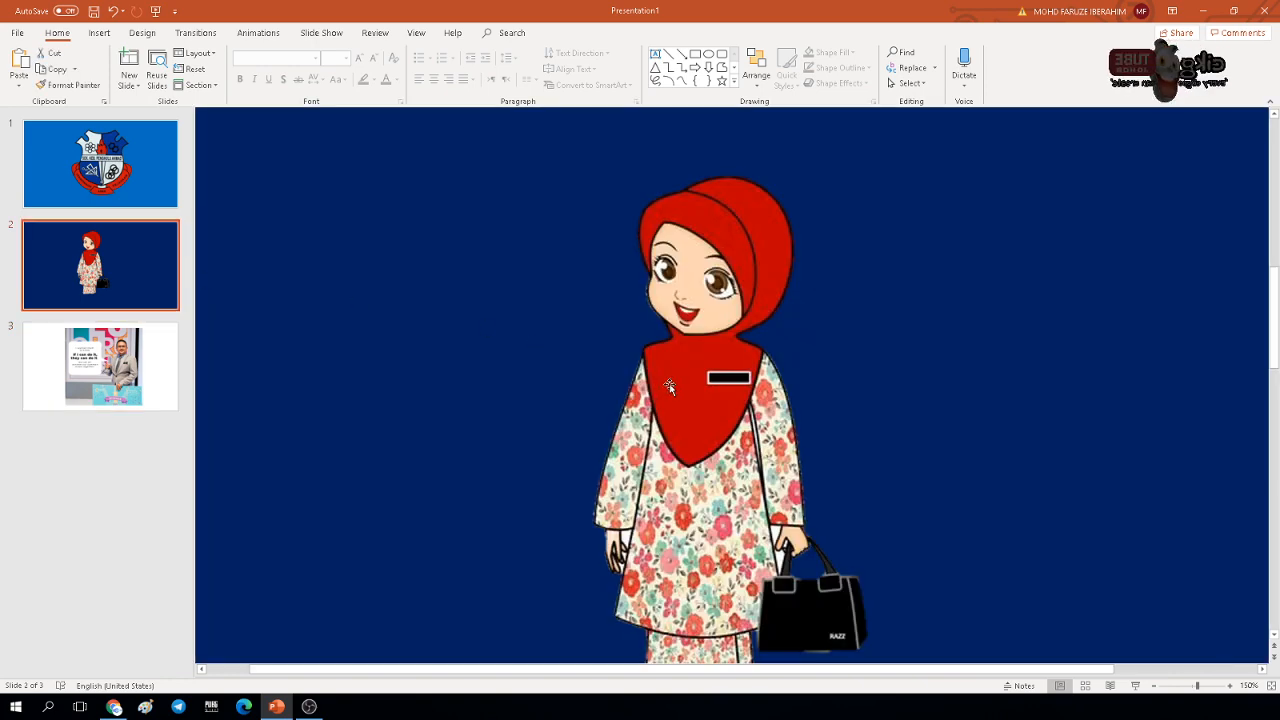
pyautogui.hotkey('ctrl', 'z')
pyautogui.scroll(-1, 683, 368)
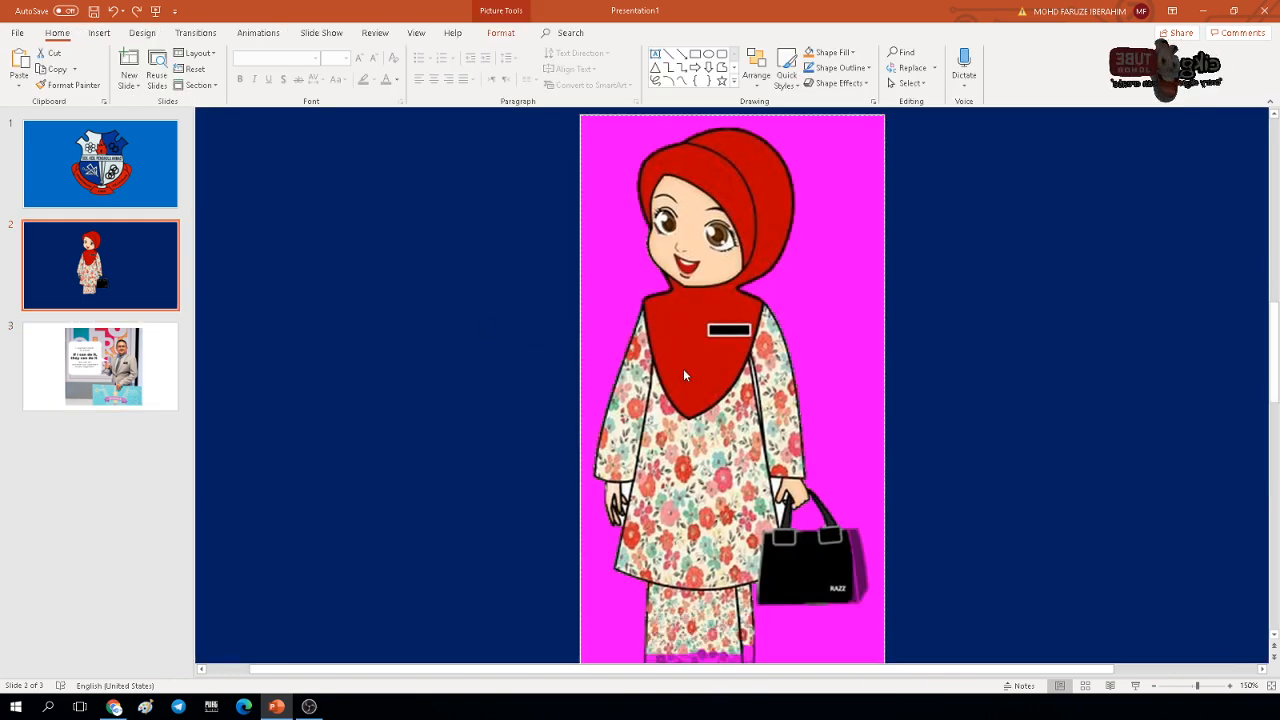
pyautogui.scroll(-3, 683, 368)
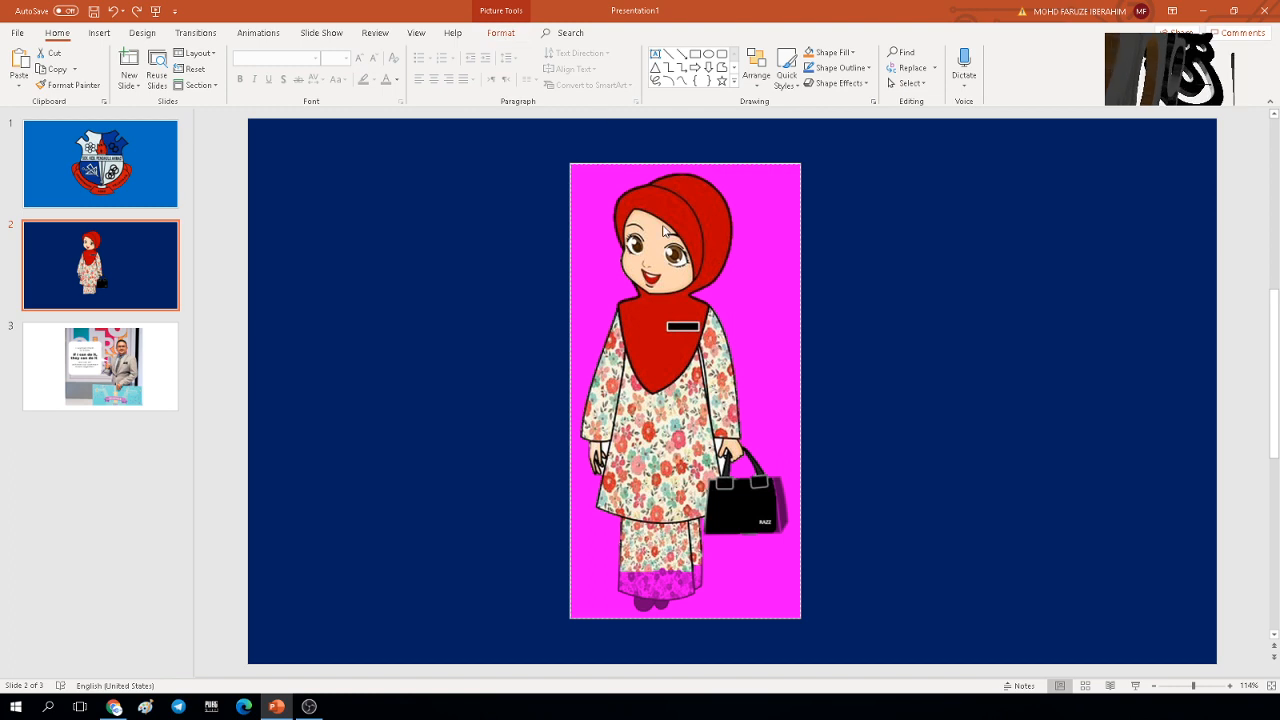
pyautogui.click(500, 33)
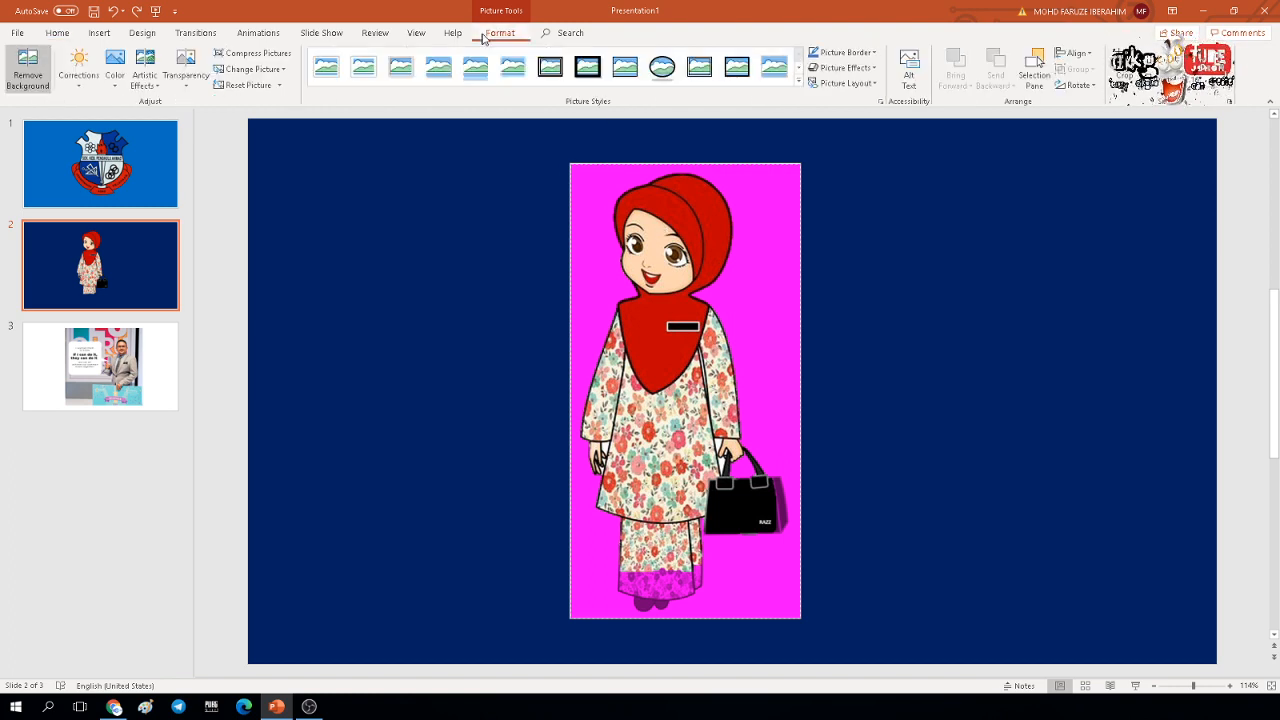
pyautogui.click(22, 60)
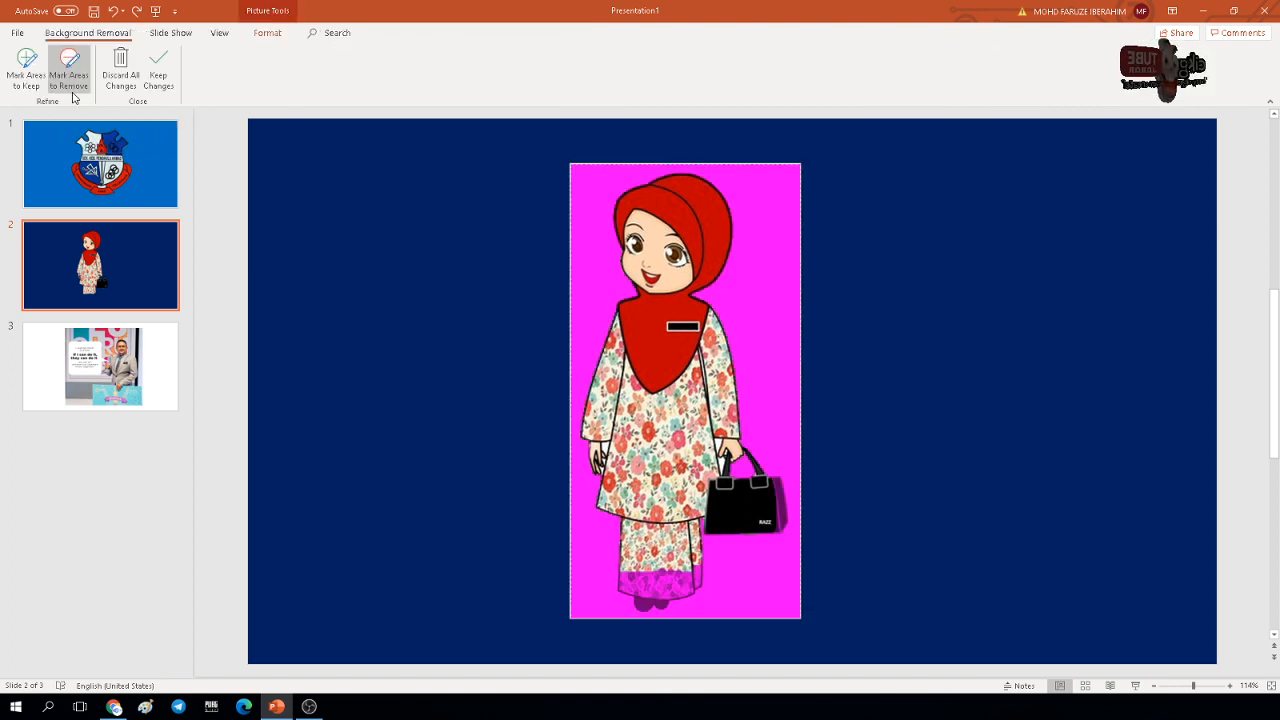
# - Mark the lower skirt, the side of the black handbag and the shoes as areas to keep, and apply the background removal
pyautogui.click(26, 68)
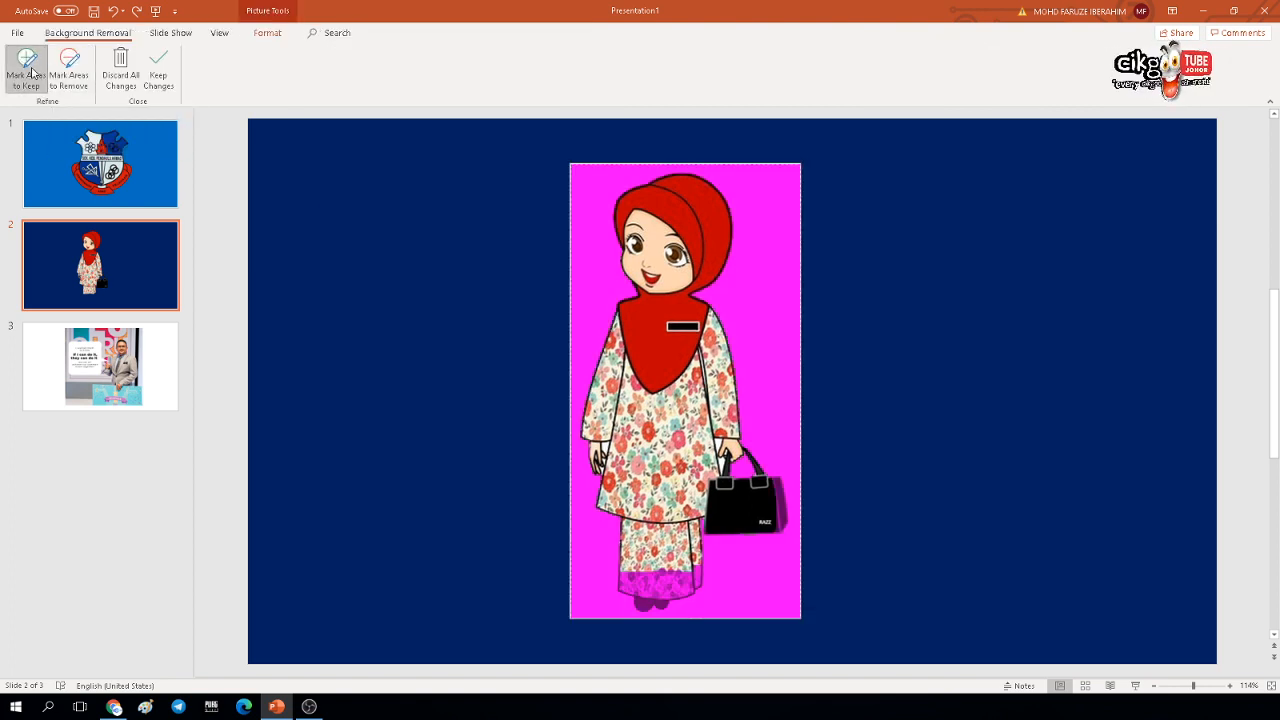
pyautogui.moveTo(666, 571)
pyautogui.mouseDown()
pyautogui.moveTo(662, 584)
pyautogui.moveTo(697, 564)
pyautogui.mouseUp()
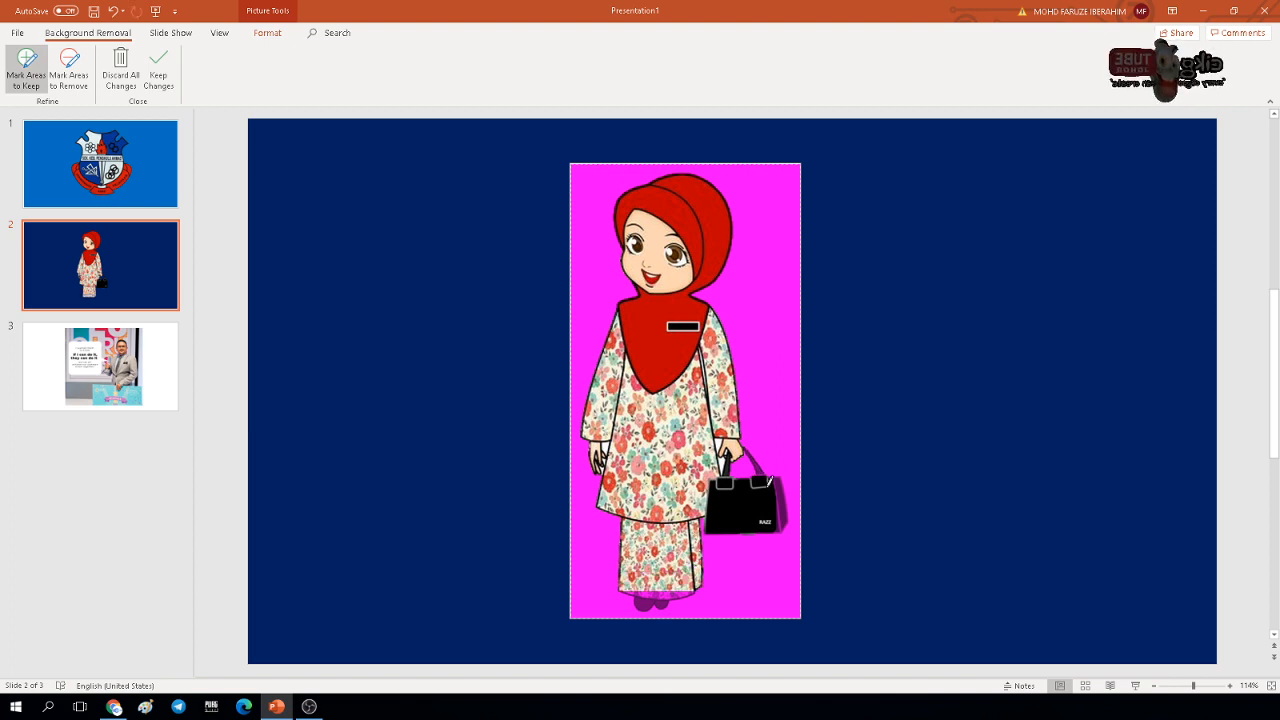
pyautogui.moveTo(777, 484); pyautogui.dragTo(778, 527)
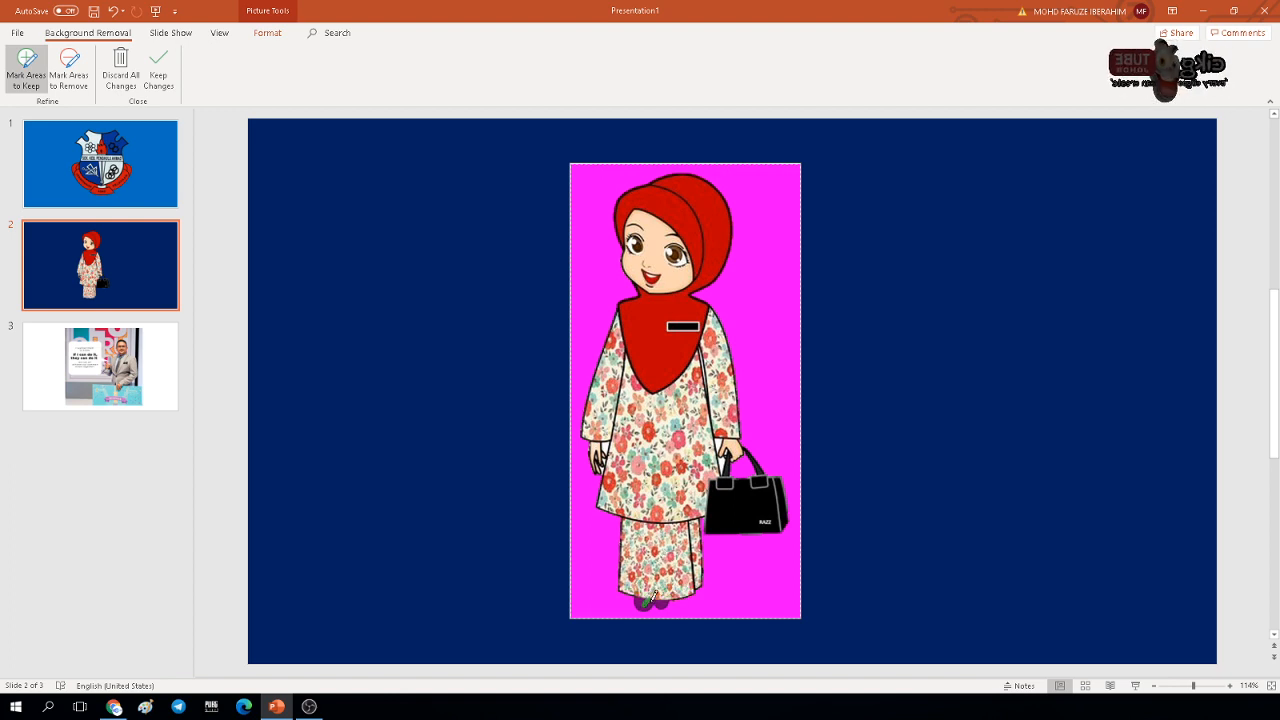
pyautogui.click(652, 600)
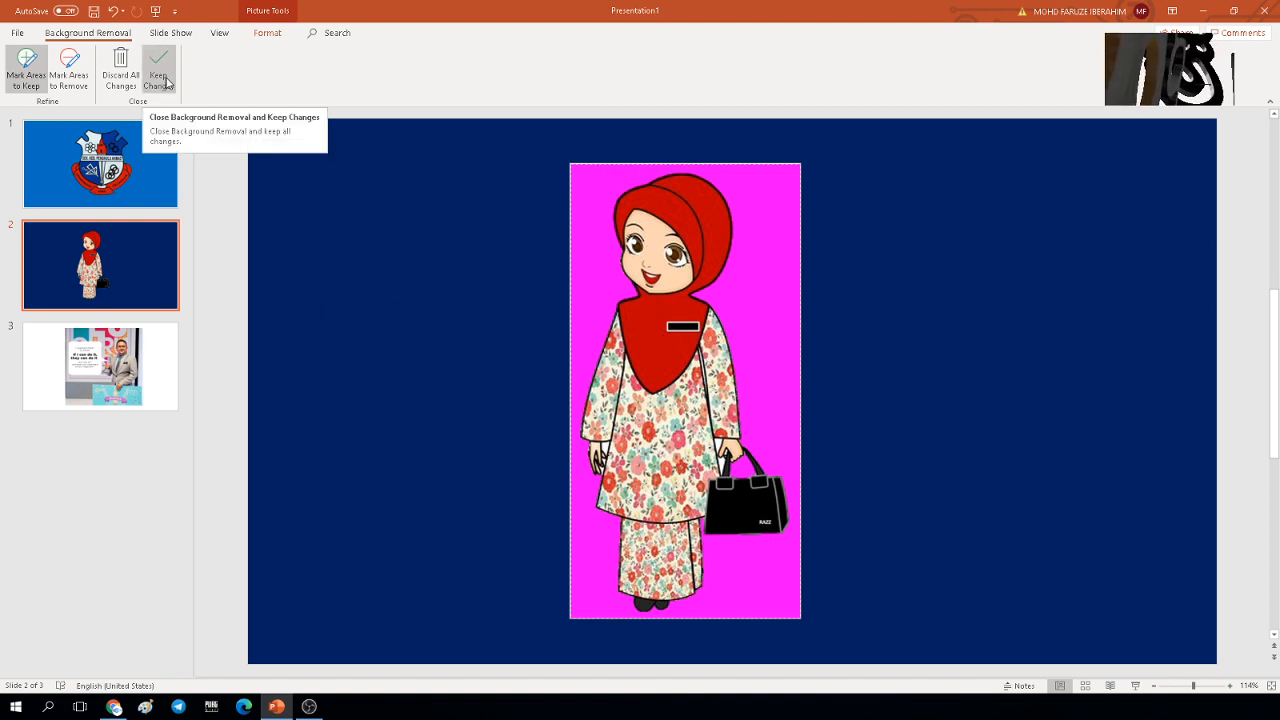
pyautogui.click(158, 74)
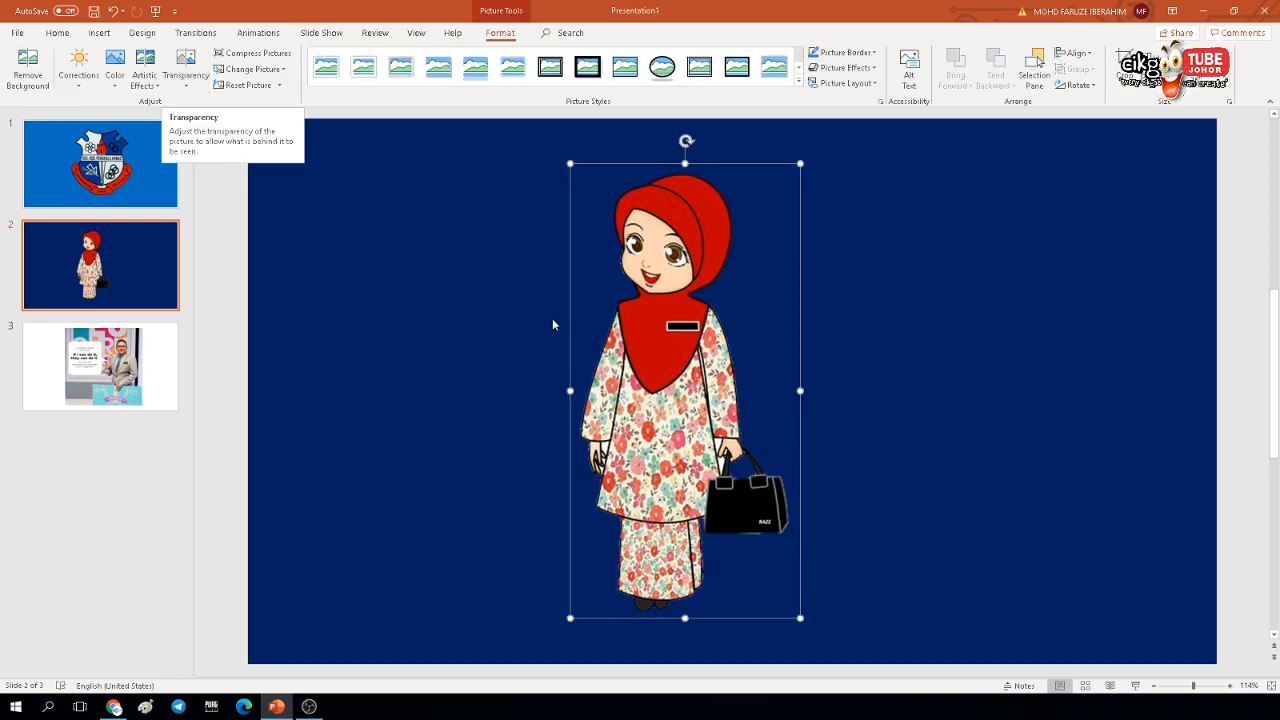
# - Move the cartoon woman picture slightly right and down on slide 2, and review slides 1 and 2
pyautogui.moveTo(650, 331); pyautogui.dragTo(685, 339)
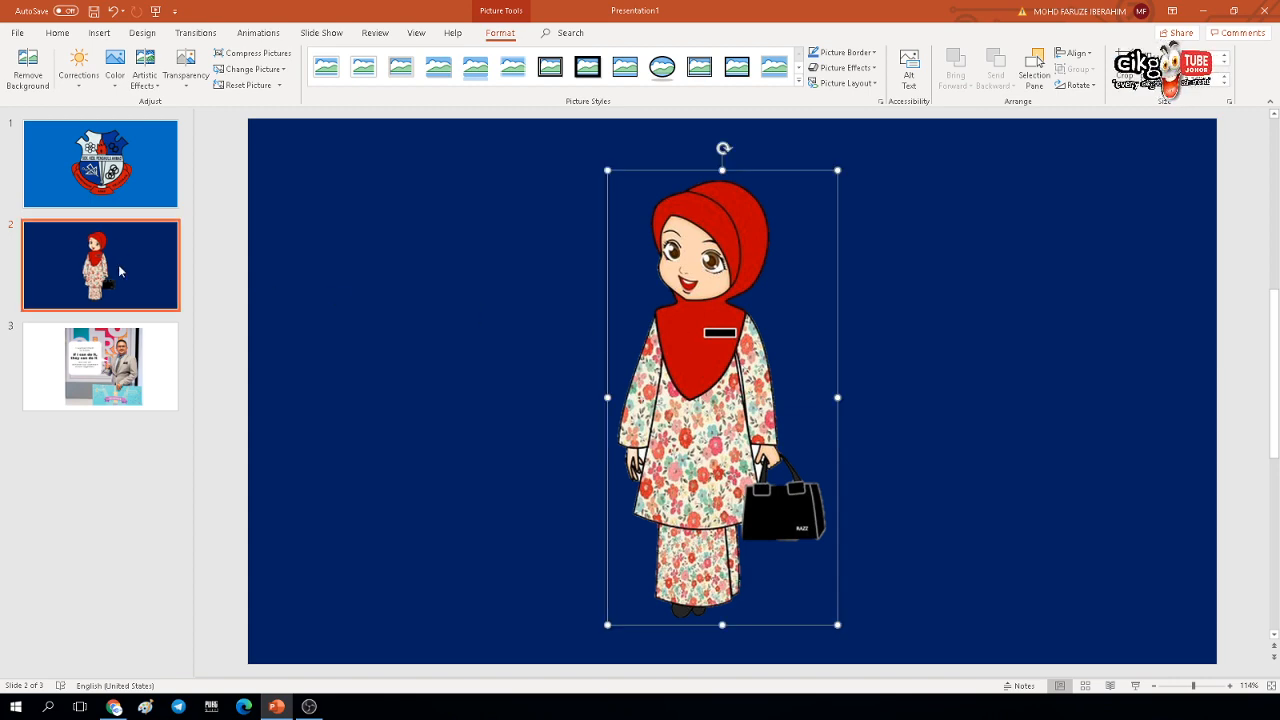
pyautogui.click(129, 193)
pyautogui.click(135, 275)
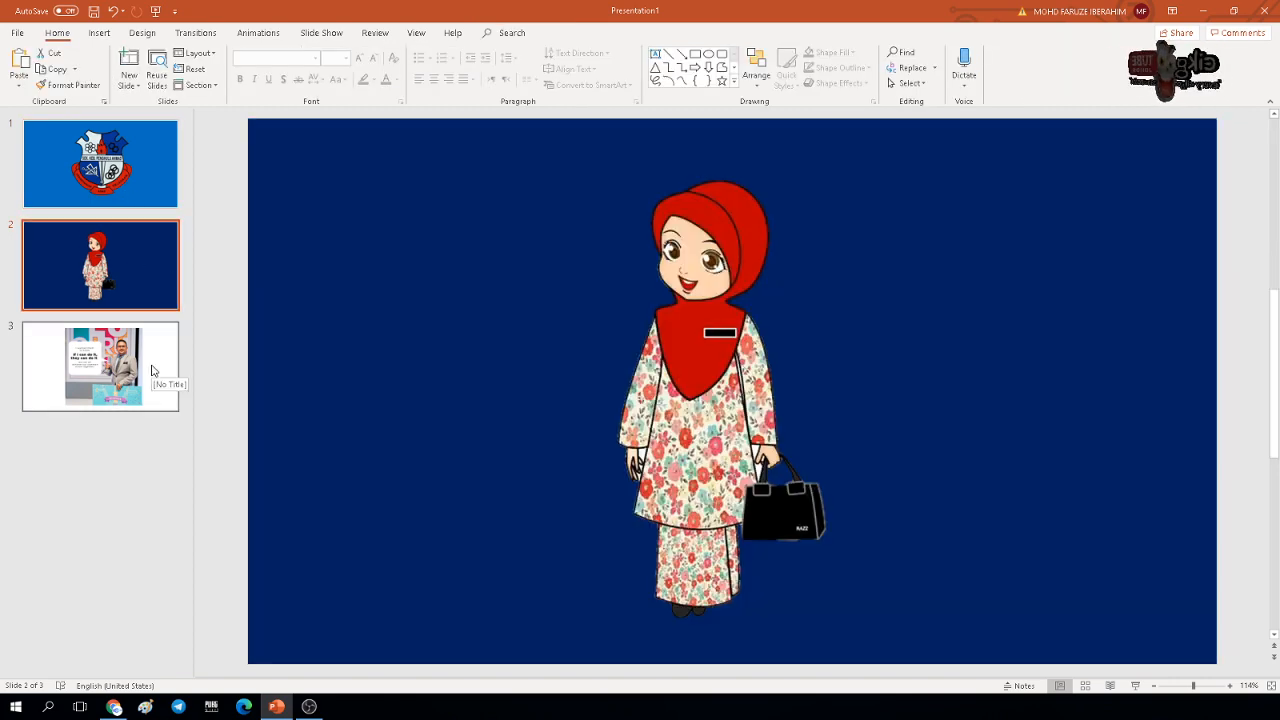
# - Move the award winner photo on slide 3 a little to the left
pyautogui.click(152, 371)
pyautogui.click(664, 366)
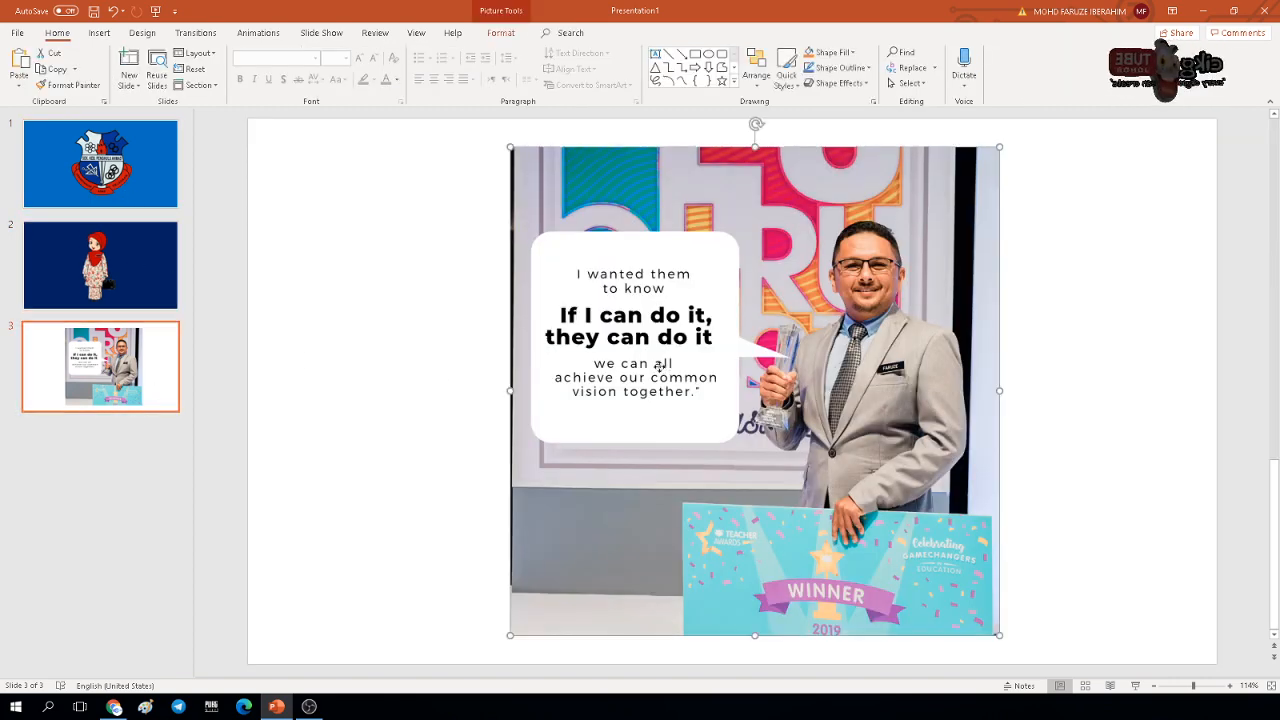
pyautogui.moveTo(664, 366); pyautogui.dragTo(595, 370)
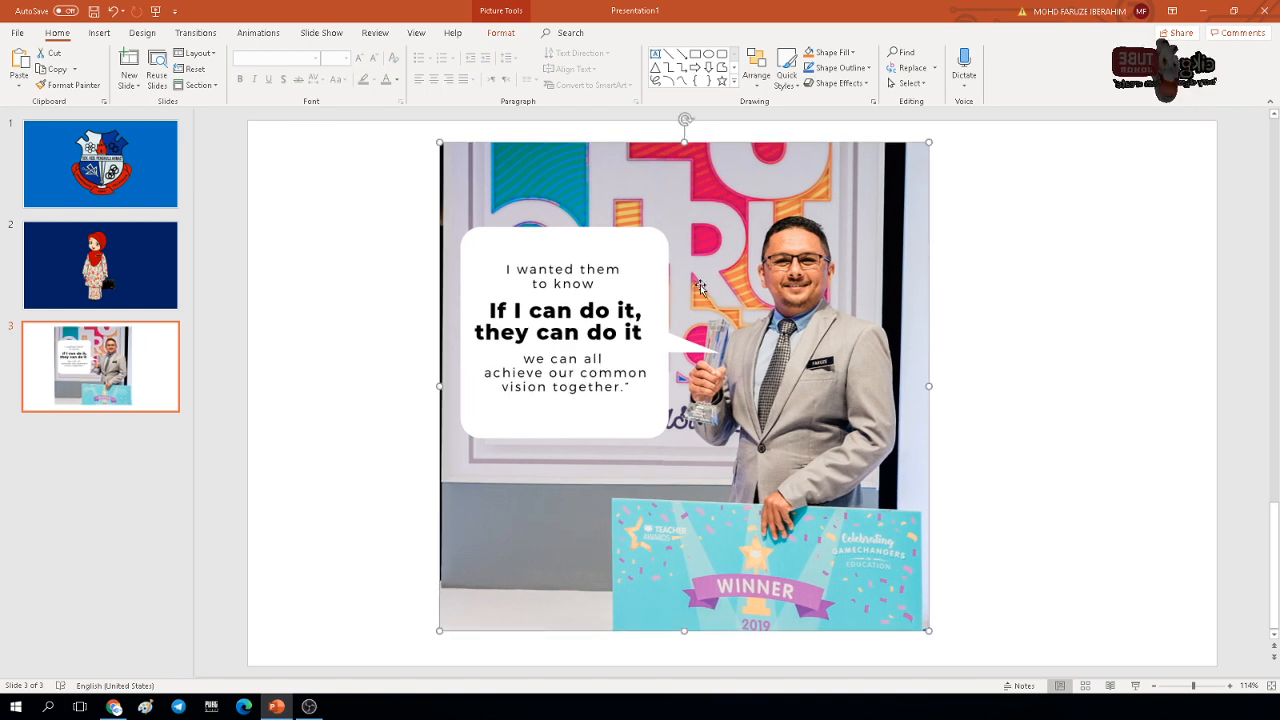